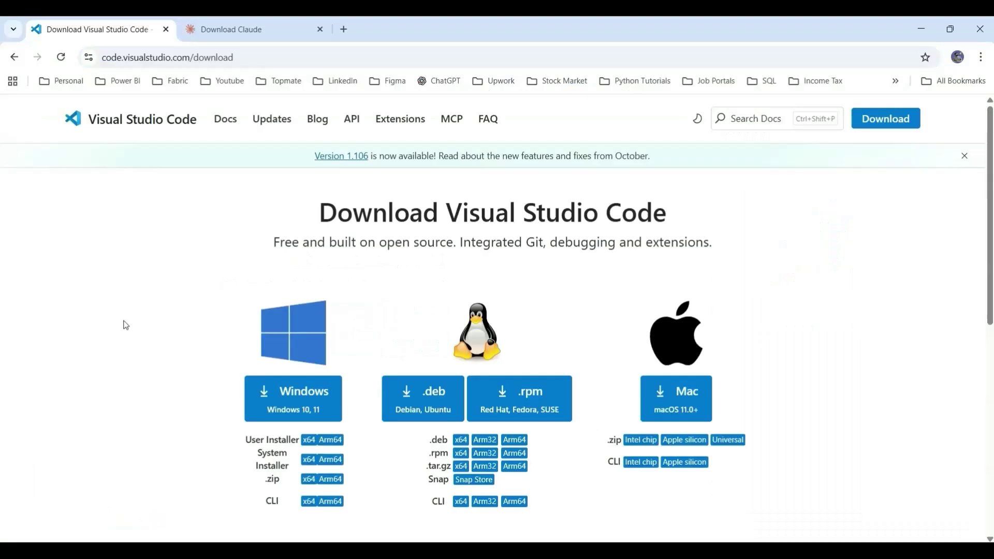
Select the full code.visualstudio.com/download address in Chrome's address bar
drag(241, 54, 163, 47)
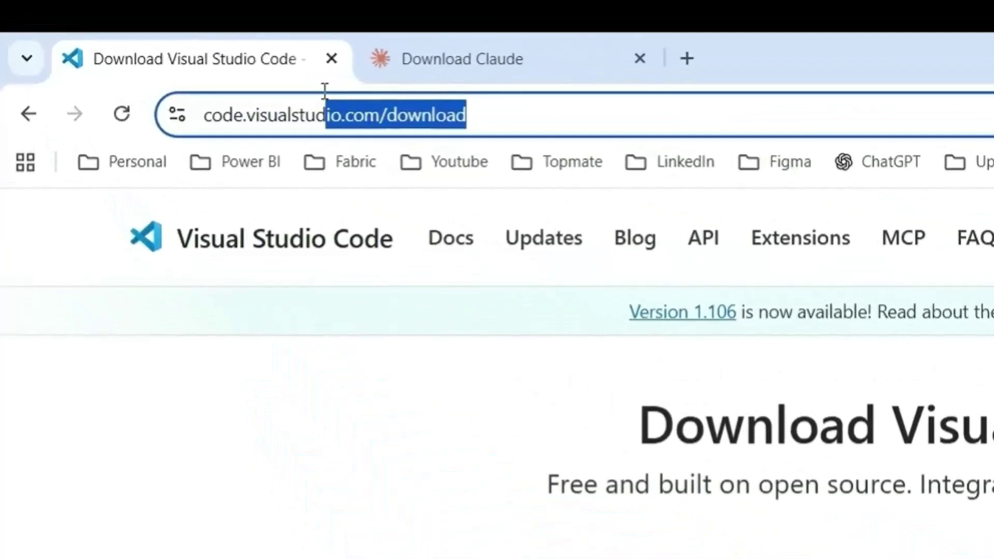
drag(325, 90, 176, 93)
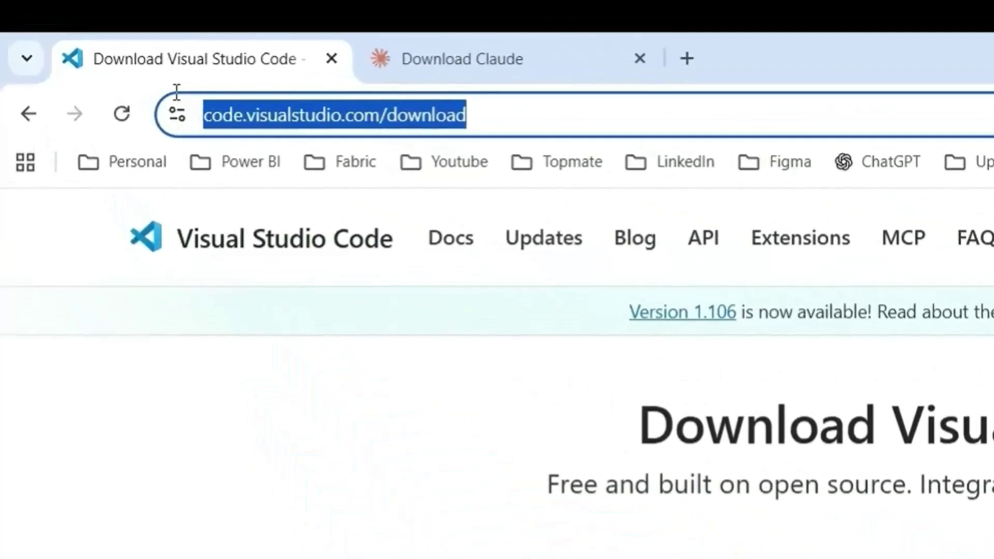
click(251, 529)
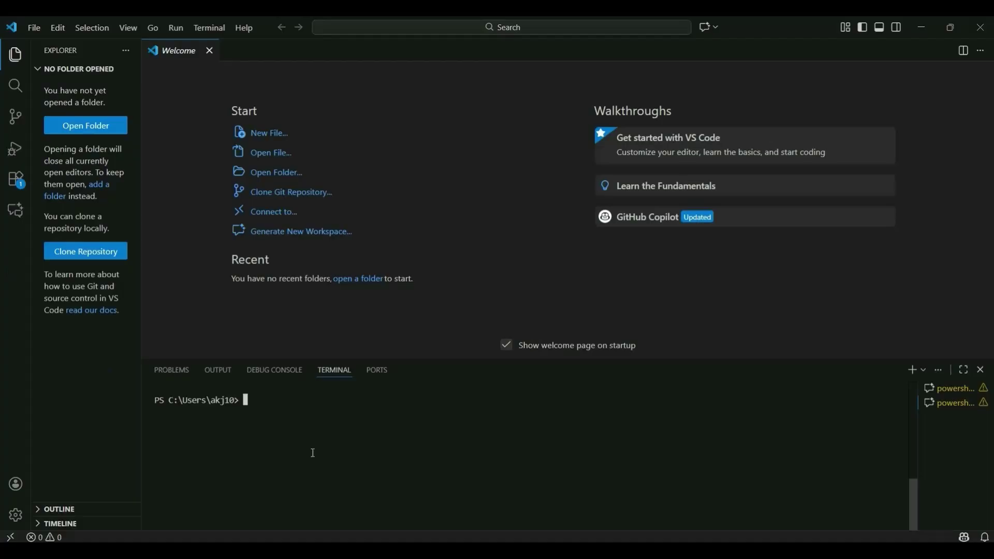
Search the Extensions view for 'power bi mcp server' and open the Power BI Modeling MCP Server page
click(16, 180)
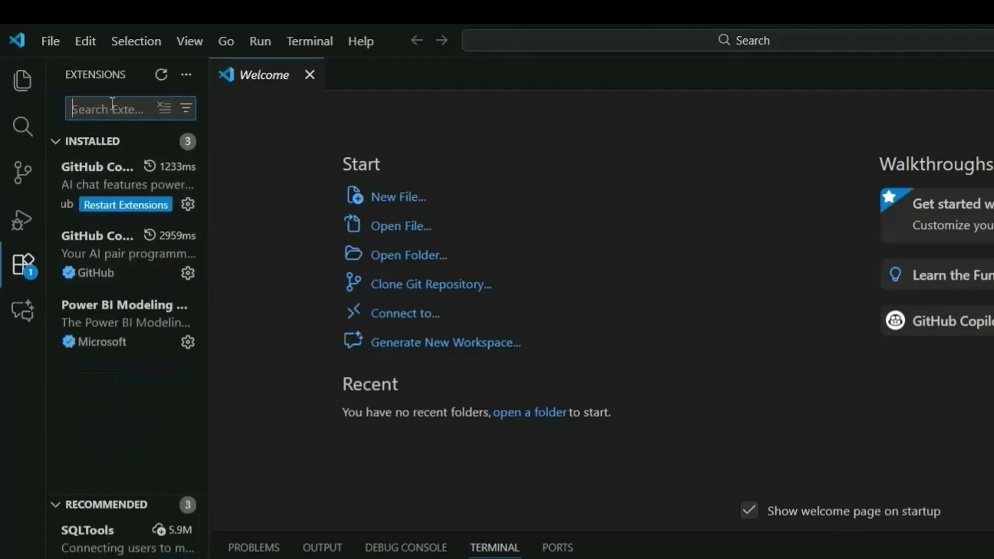
text(power)
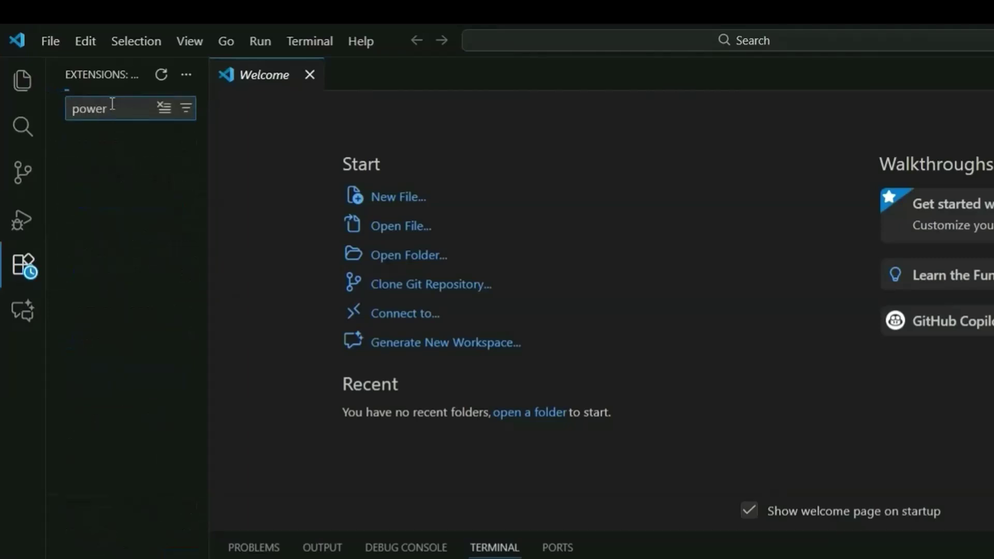
key(BackSpace)
key(BackSpace)
key(BackSpace)
key(BackSpace)
text(power bi m)
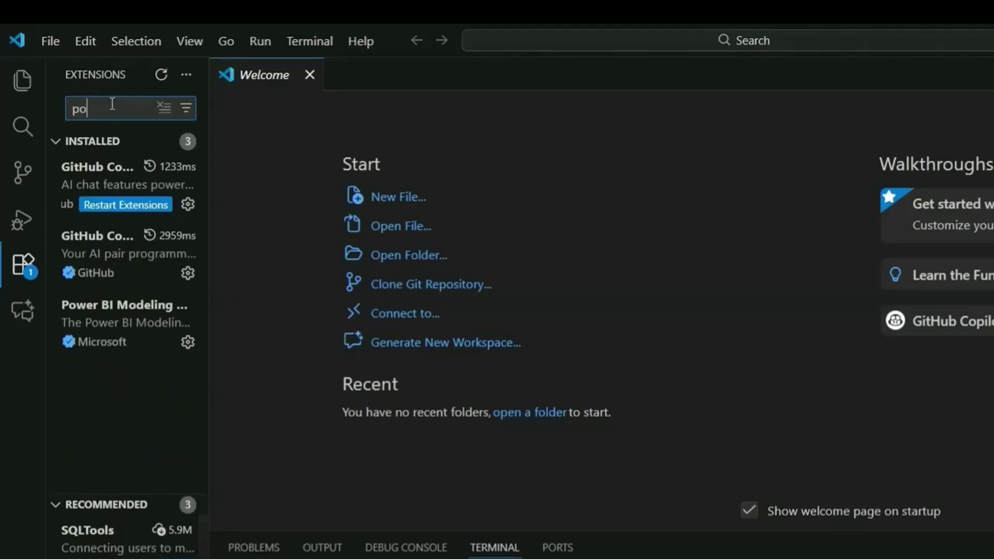
text(cp server)
click(107, 169)
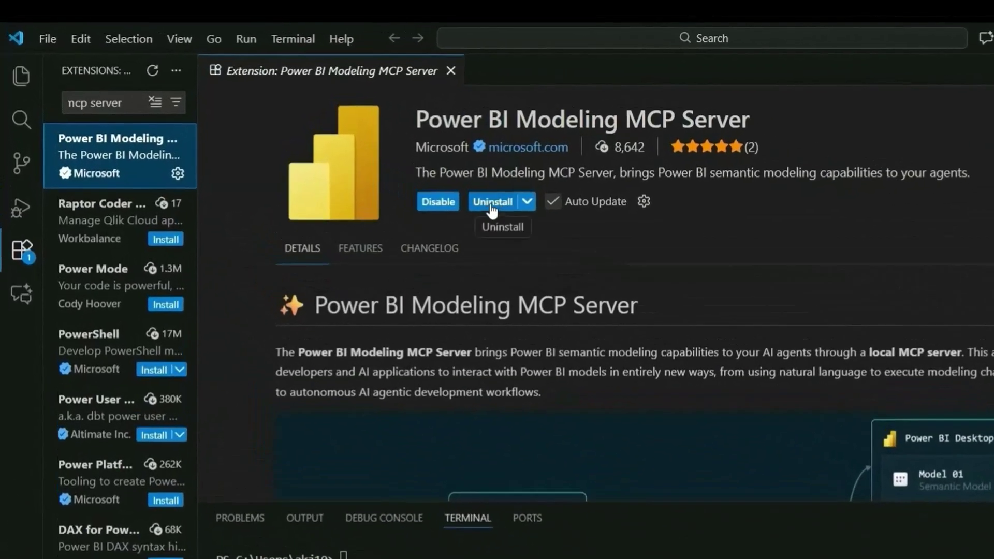
drag(416, 120, 750, 119)
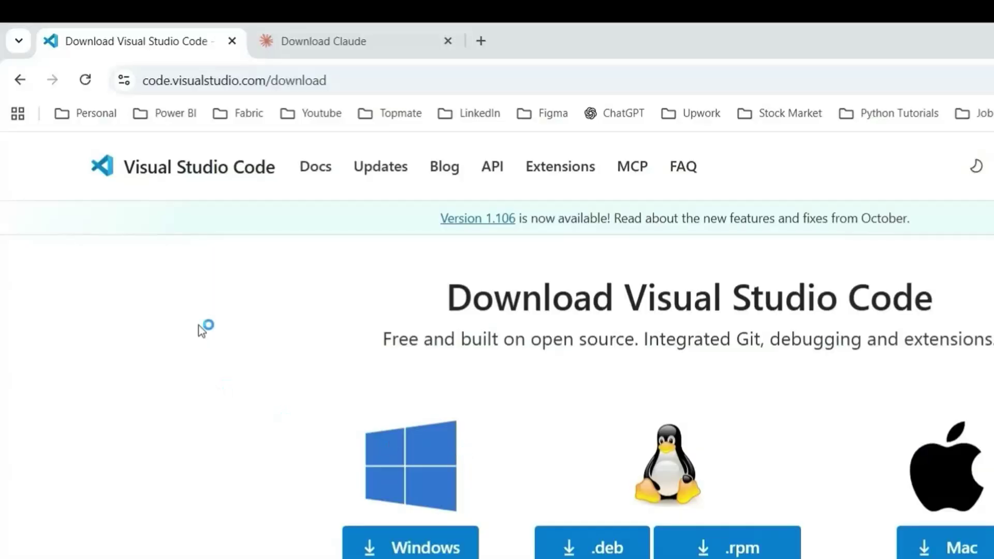
Switch to the Download Claude tab and select the claude.com/download address
click(307, 43)
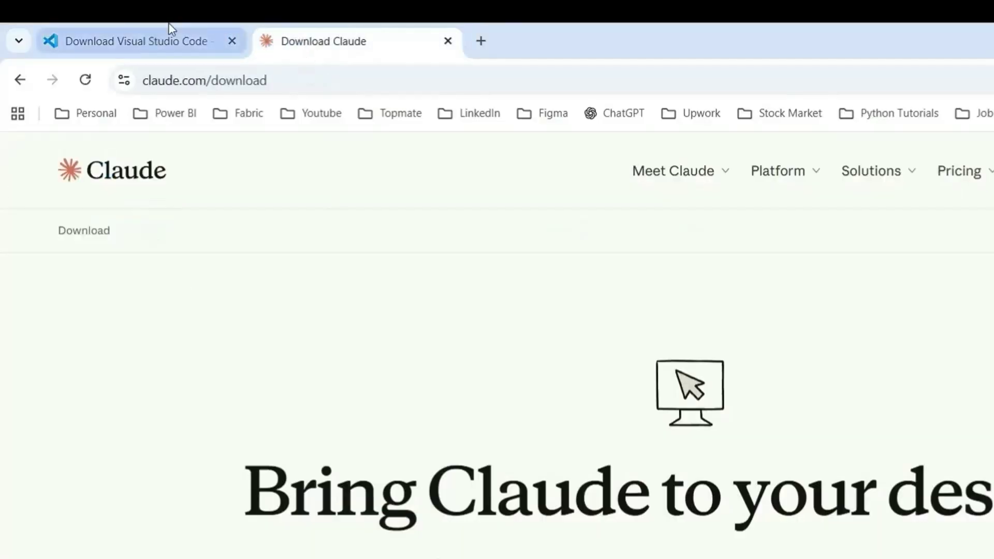
click(279, 80)
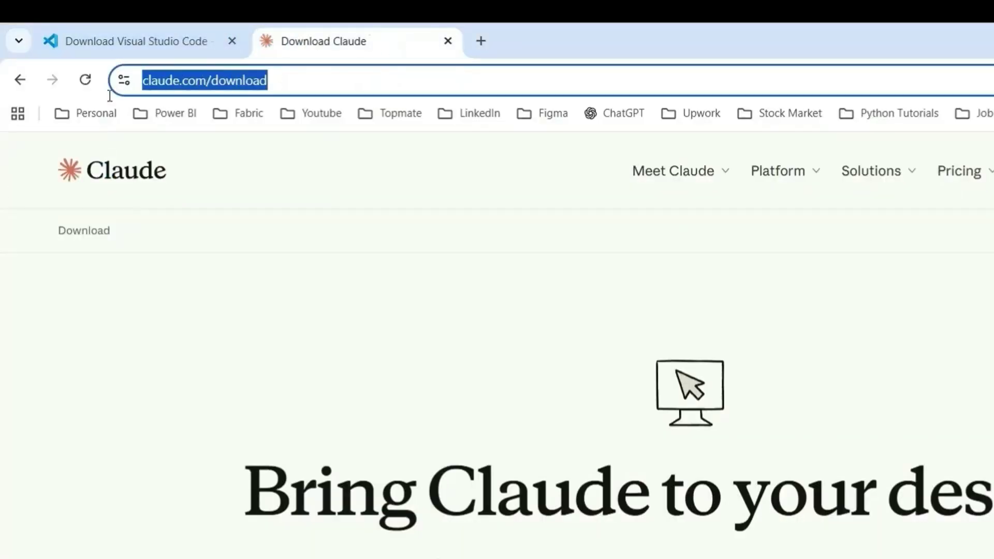
click(261, 481)
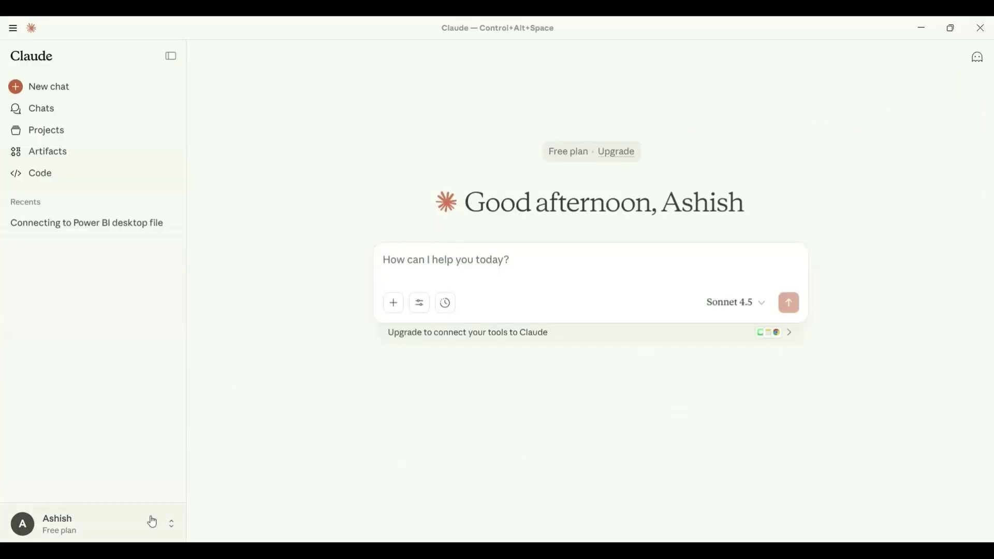
Go to Settings > Developer and use Edit Config to reveal the claude_desktop_config folder
click(94, 525)
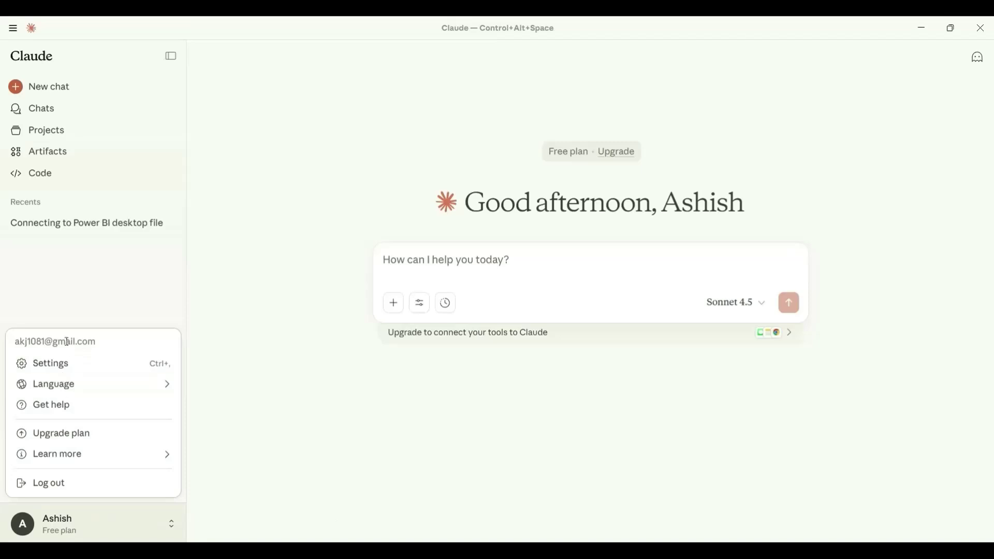
click(102, 364)
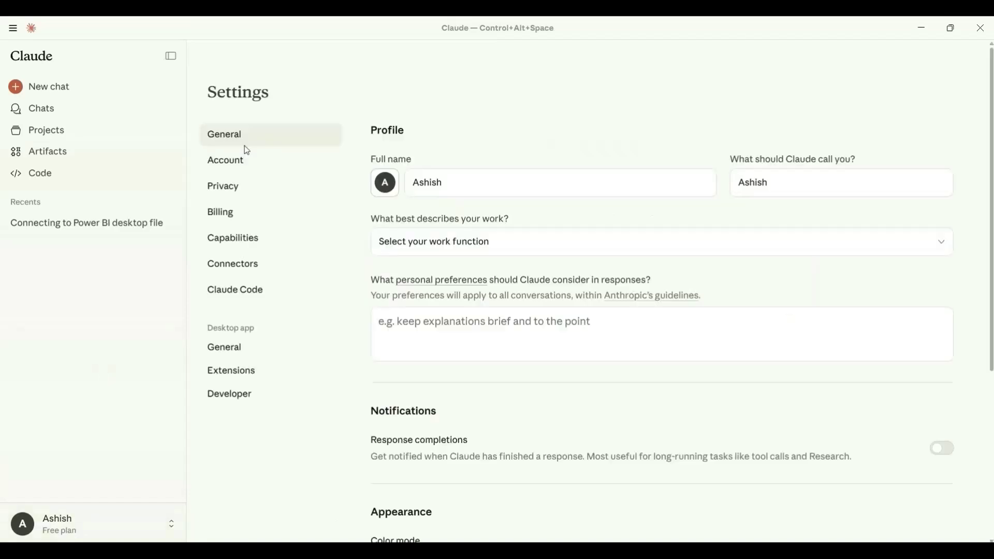
click(255, 396)
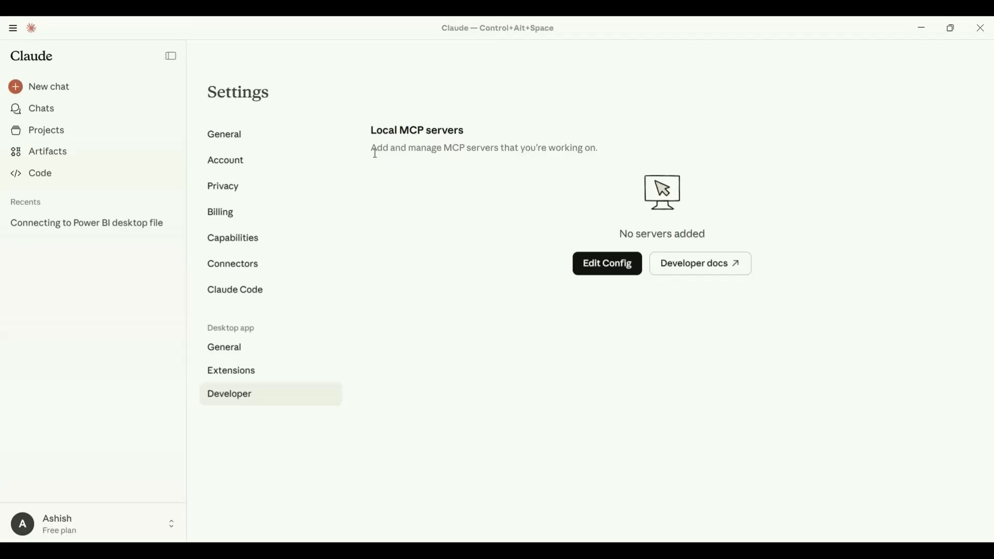
drag(375, 154, 509, 153)
click(557, 238)
click(605, 267)
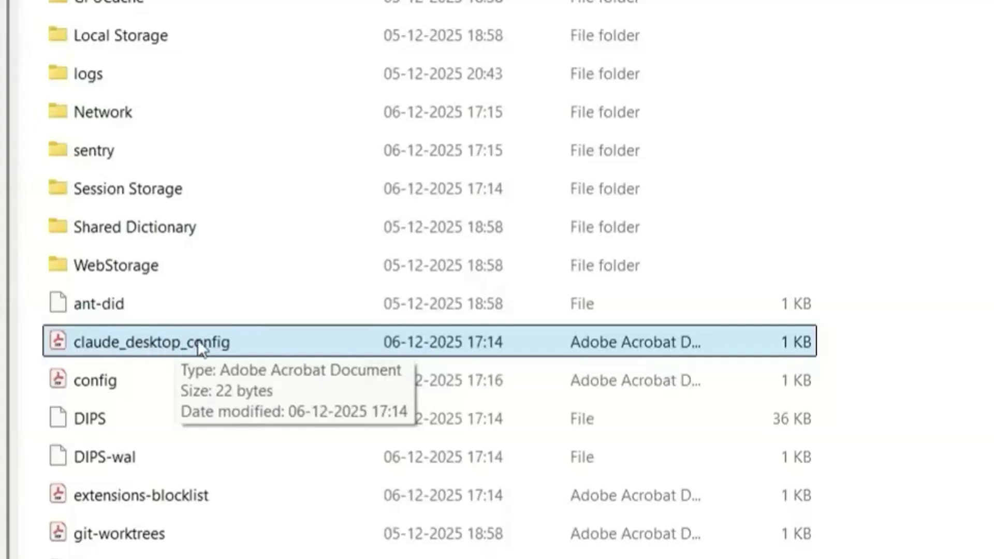
Open claude_desktop_config with Notepad++ from its context menu
right_click(231, 342)
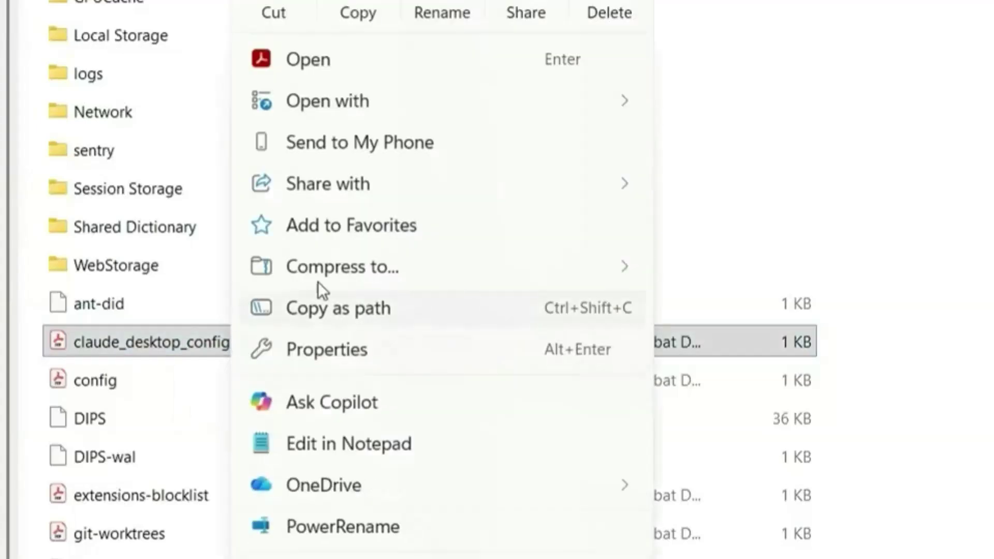
mouse_move(595, 100)
click(722, 189)
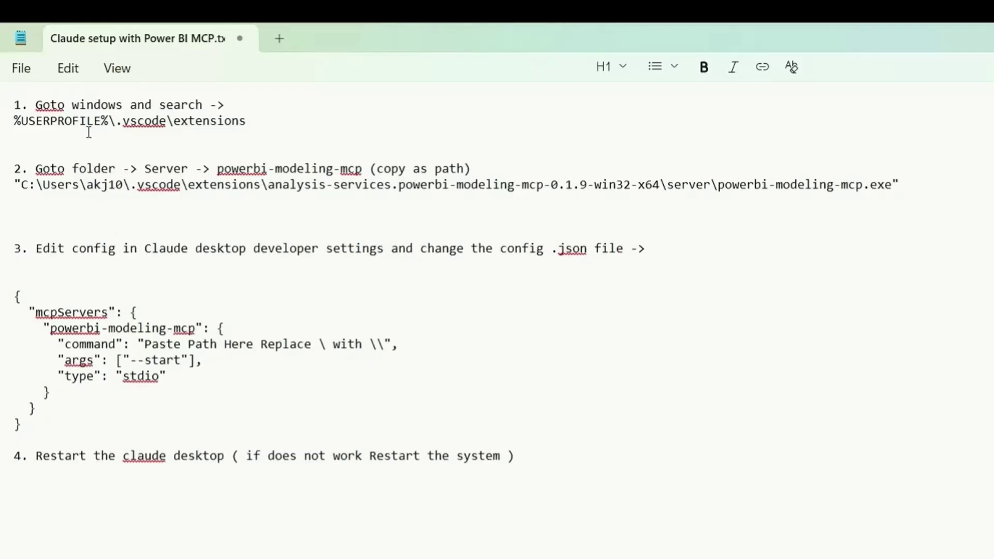
Select the %USERPROFILE%\.vscode\extensions path line in the setup notes
drag(248, 122, 3, 119)
key(ctrl+c)
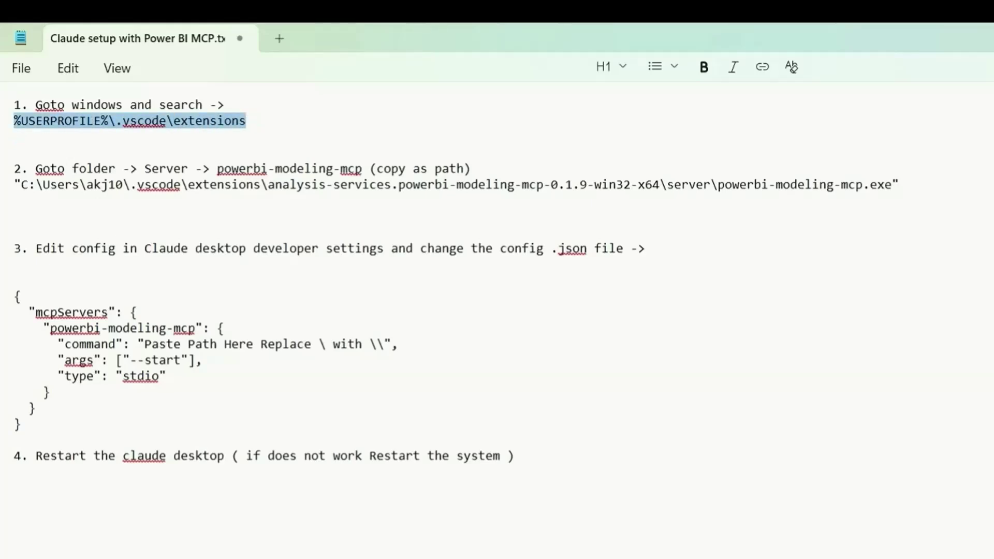
Paste the copied path into File Explorer's address bar to reach .vscode\extensions
click(476, 77)
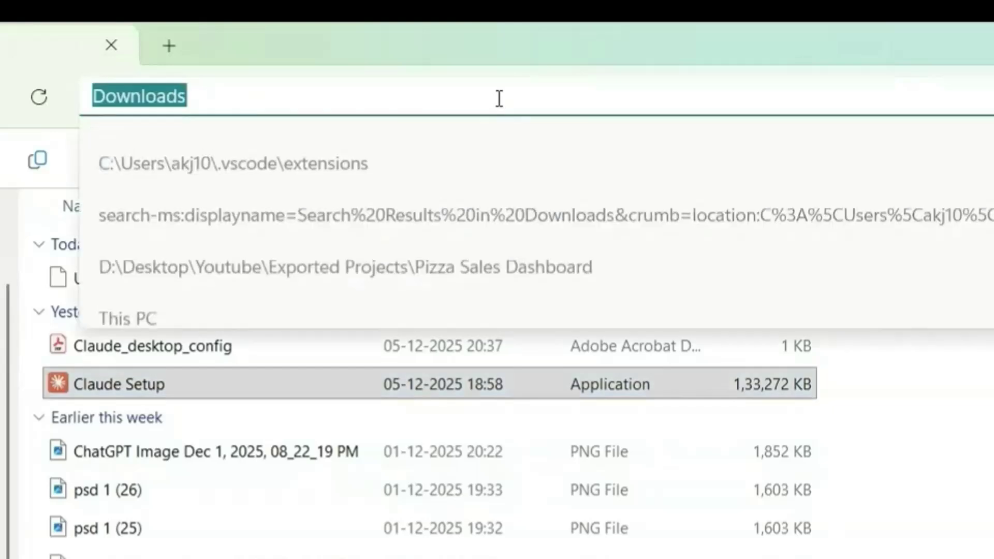
key(ctrl+v)
key(Return)
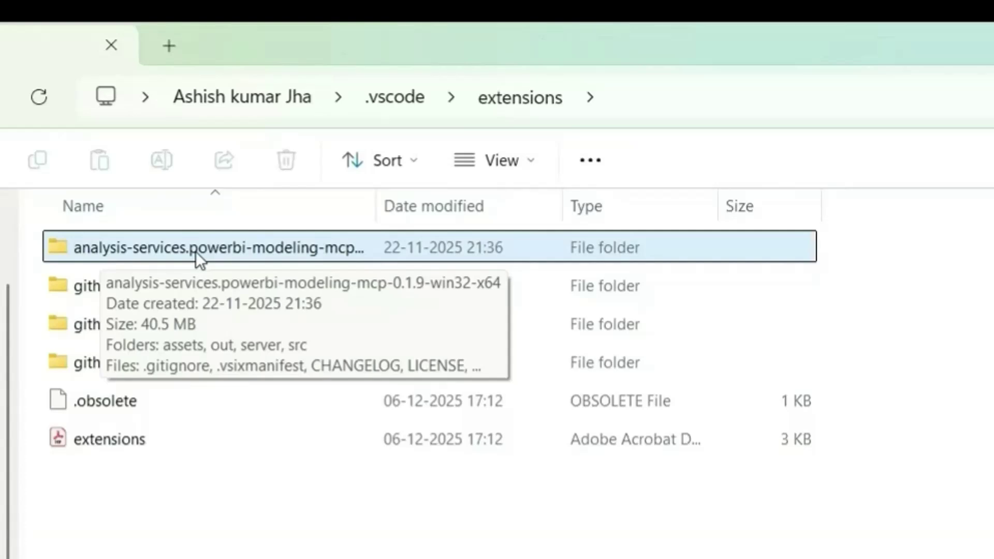
Open the Power BI modeling extension's server folder and copy powerbi-modeling-mcp as a path
double_click(195, 252)
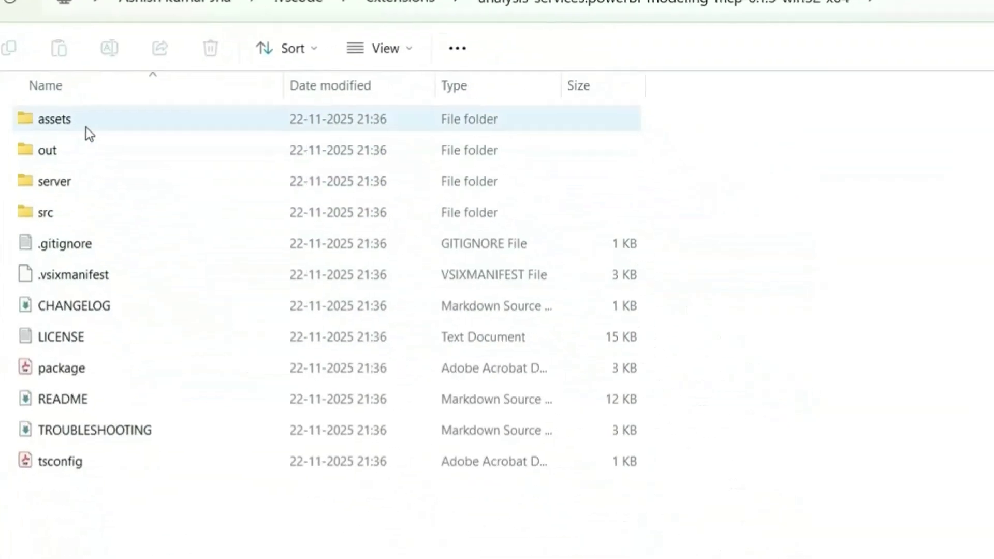
double_click(95, 184)
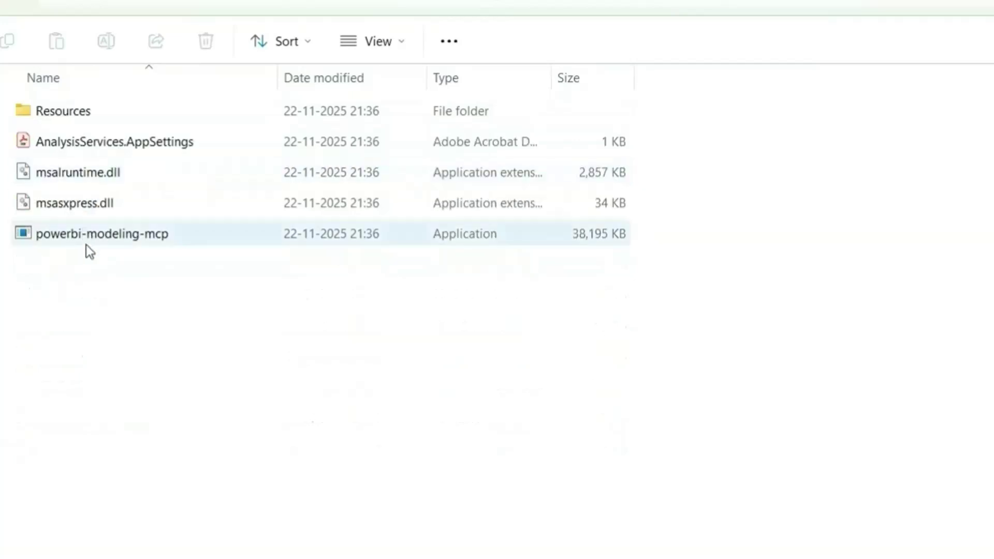
click(197, 239)
right_click(201, 239)
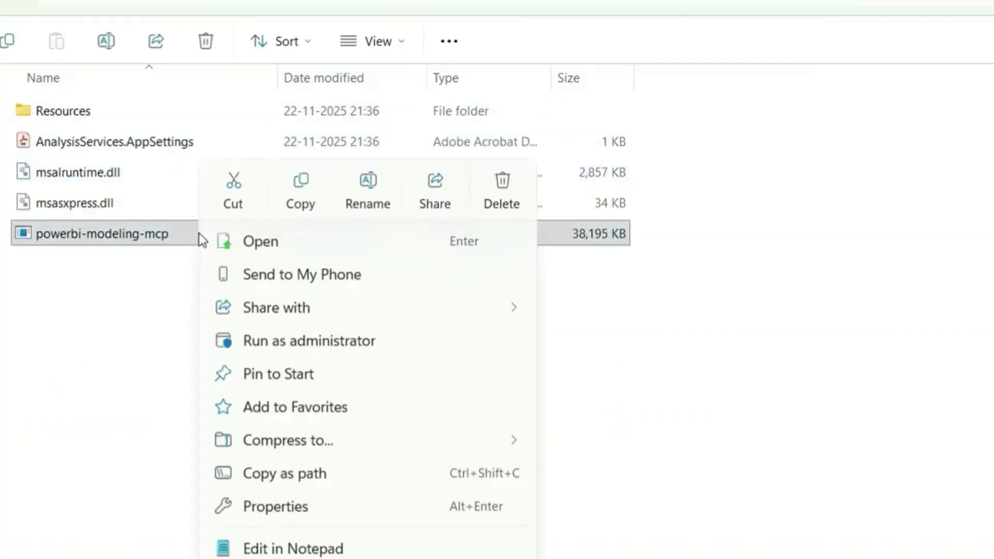
click(321, 475)
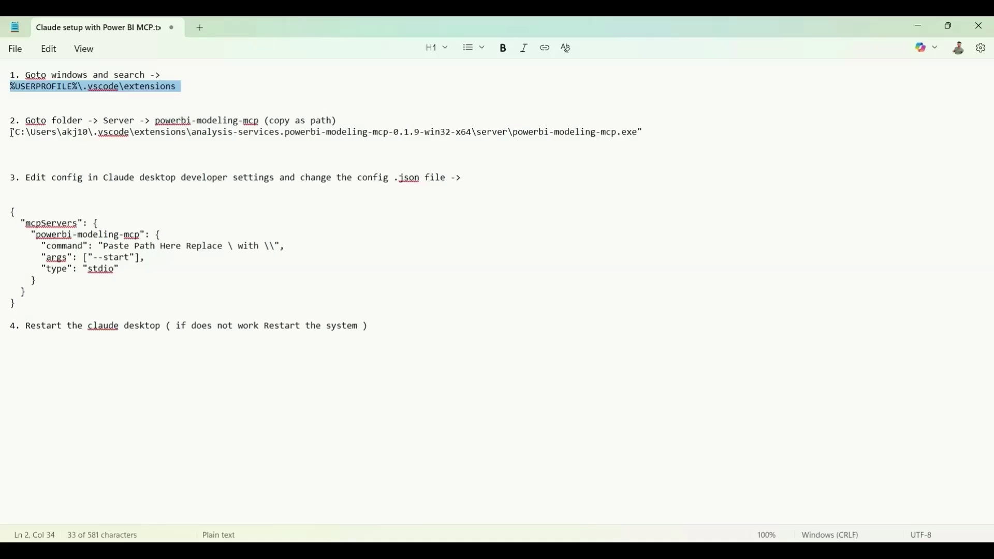
Select the powerbi-modeling-mcp.exe path line in the notes and return to Notepad++
drag(11, 134, 647, 141)
triple_click(642, 131)
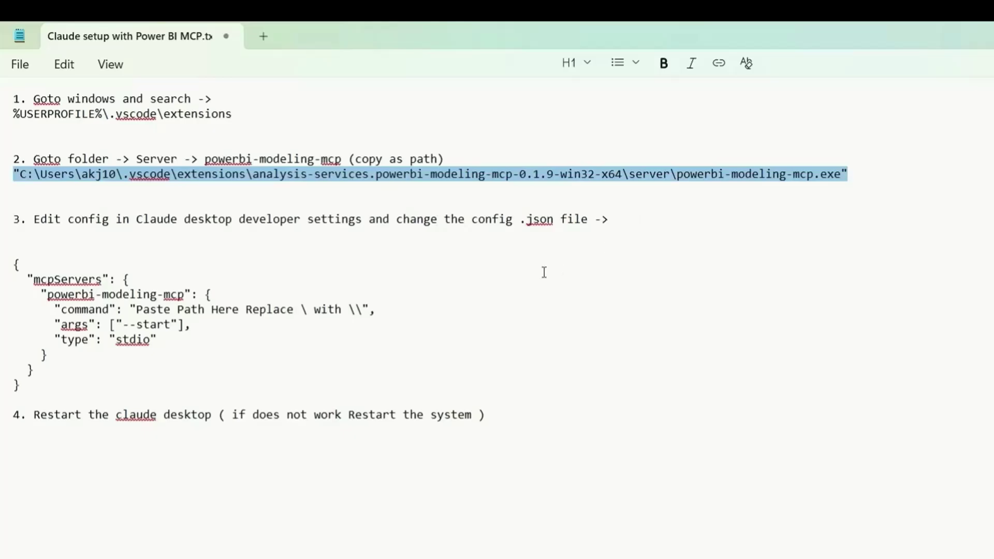
key(alt+Tab)
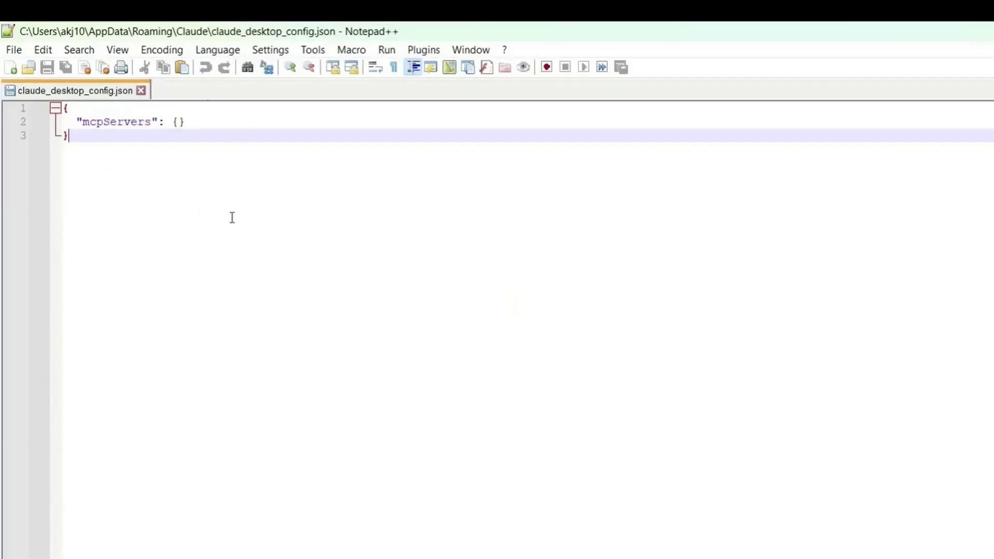
Replace the config file's contents with the powerbi-modeling-mcp server JSON template from the notes
key(alt+Tab)
drag(27, 386, 9, 264)
key(alt+Tab)
key(ctrl+a)
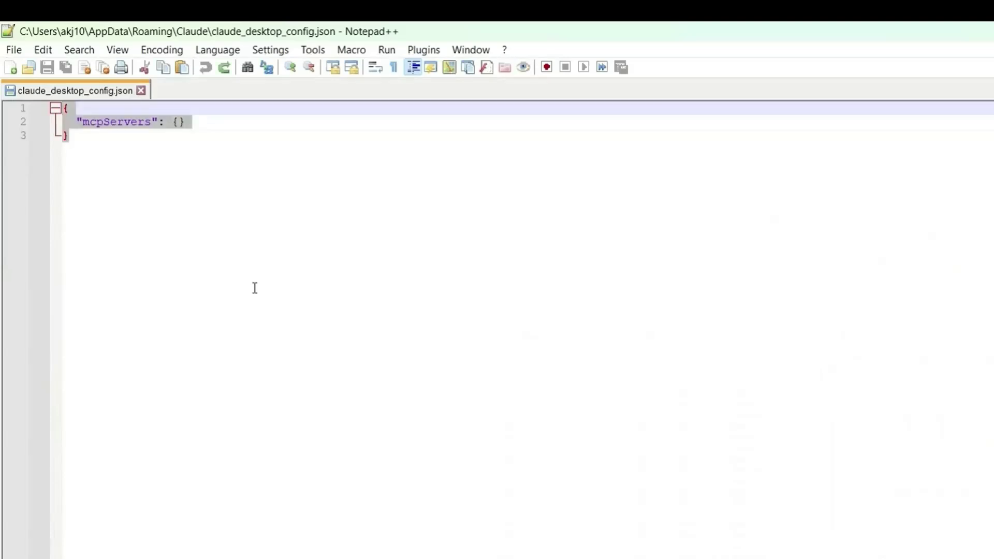
key(ctrl+v)
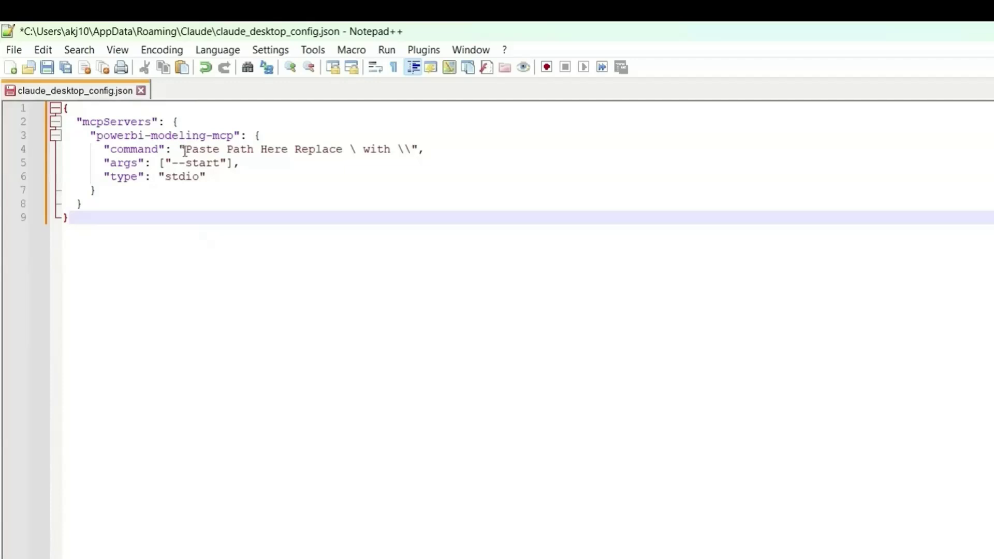
Paste the powerbi-modeling-mcp.exe path over the placeholder command value on line 4
drag(184, 151, 415, 148)
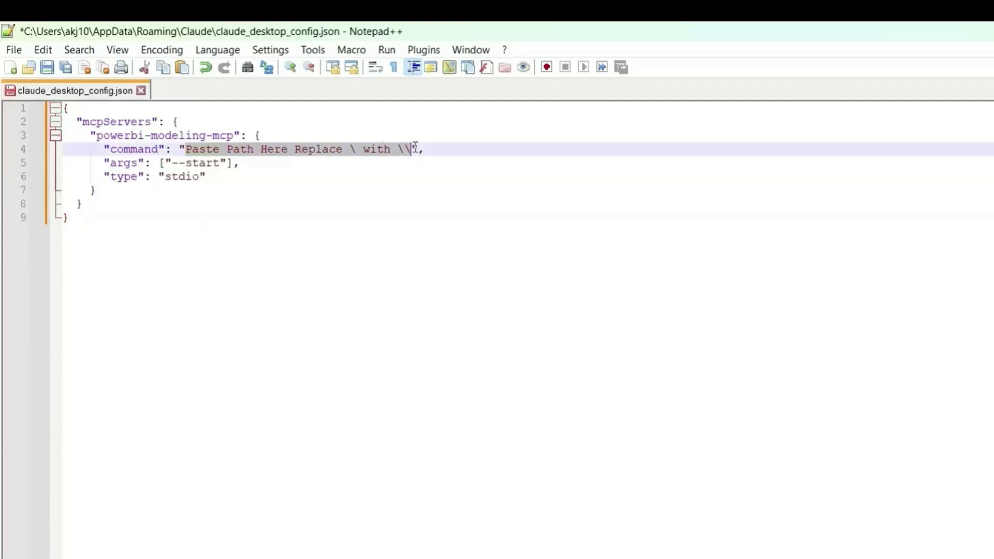
click(348, 149)
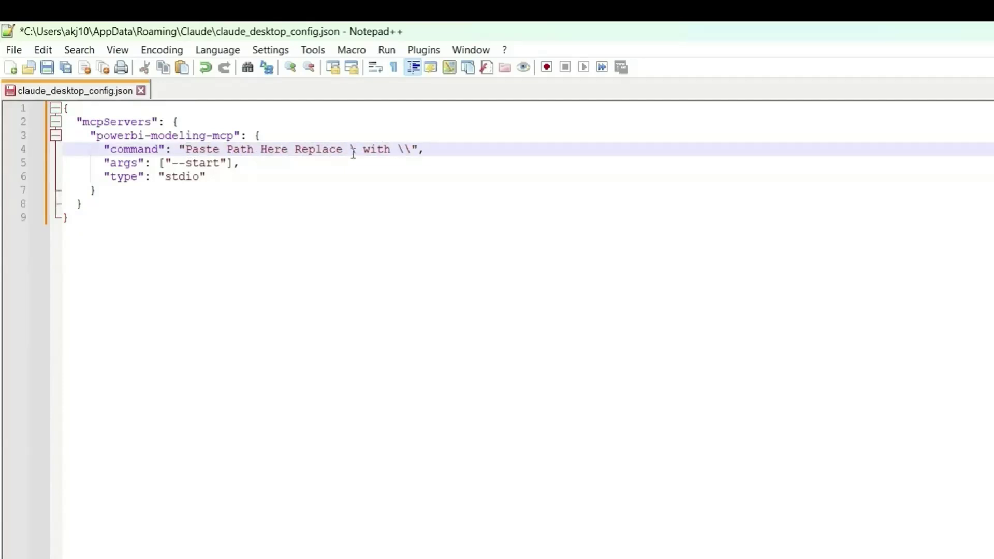
key(alt+Tab)
click(175, 354)
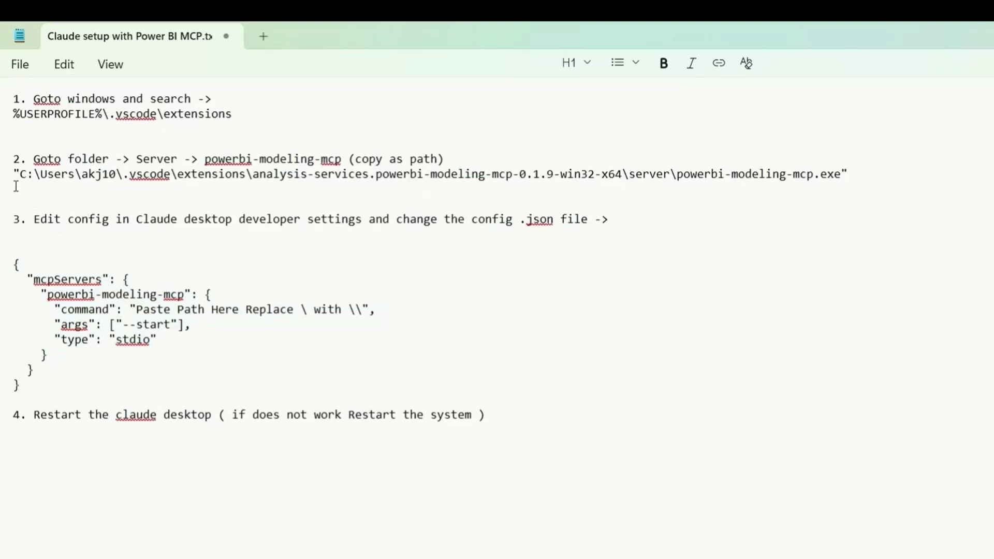
drag(19, 174, 832, 178)
key(alt+Tab)
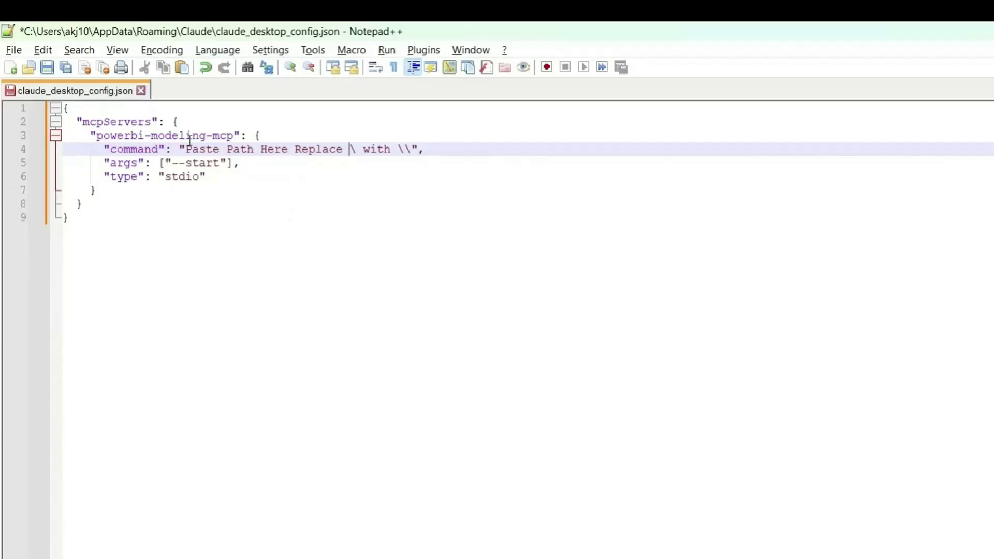
drag(185, 149, 317, 137)
key(ctrl+v)
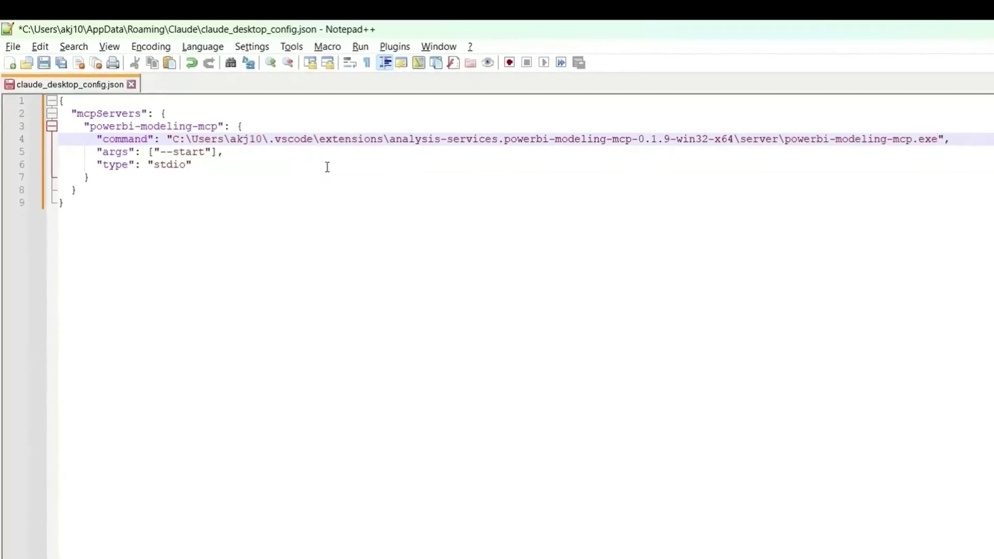
Use Find and Replace to change every \ to \\, then save claude_desktop_config.json
key(ctrl+h)
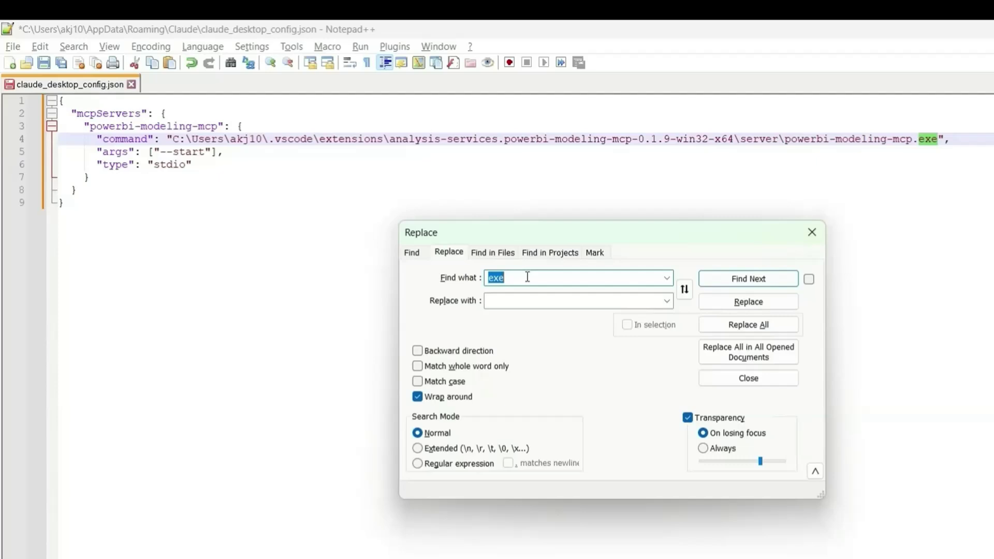
text(\)
click(507, 303)
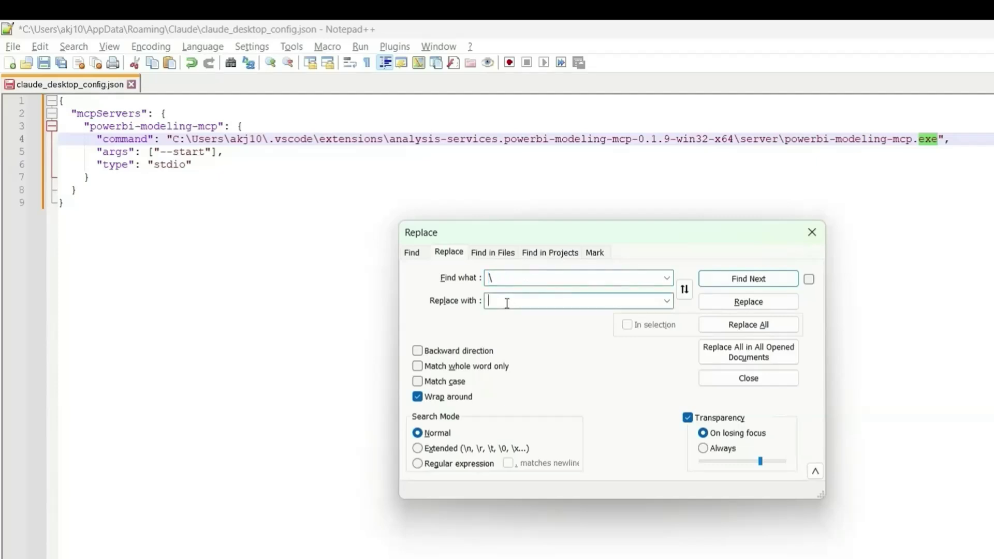
text(\\)
click(748, 325)
click(812, 232)
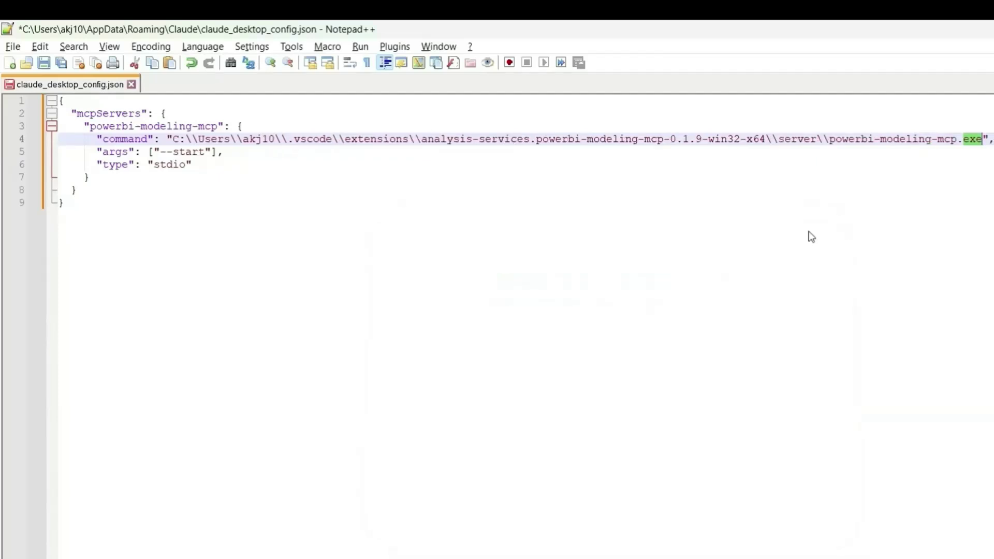
click(270, 238)
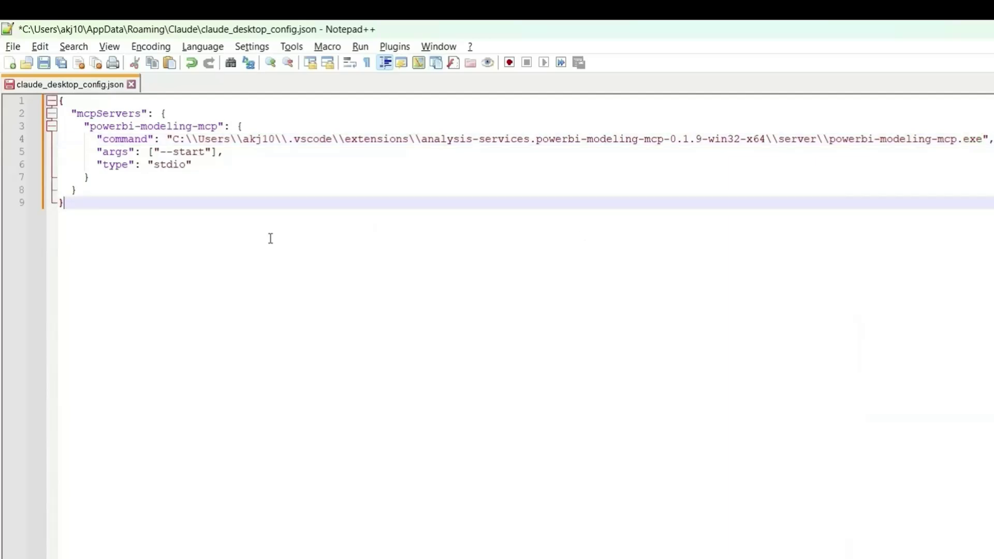
key(ctrl+s)
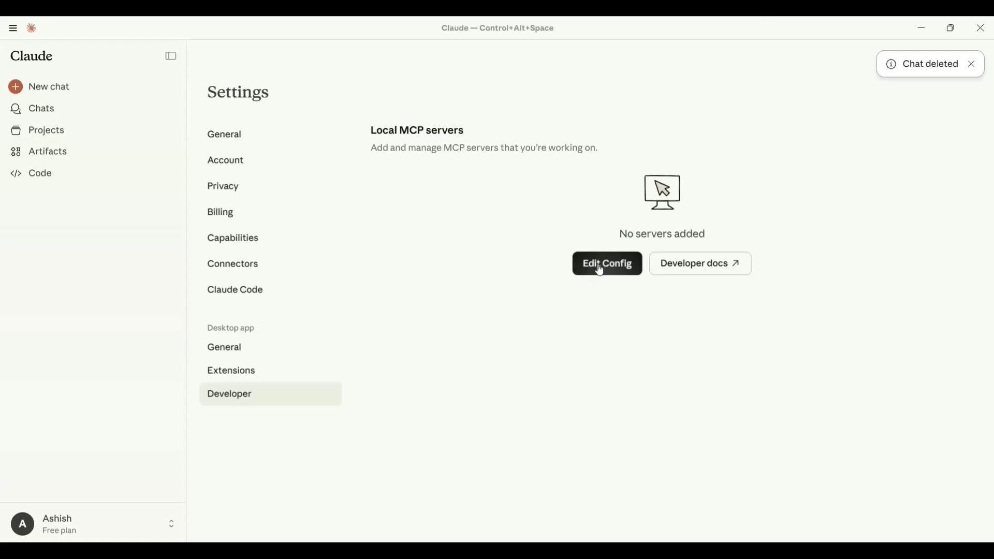
Reopen claude_desktop_config.json in Notepad++ and check the saved doubled-backslash path
click(600, 271)
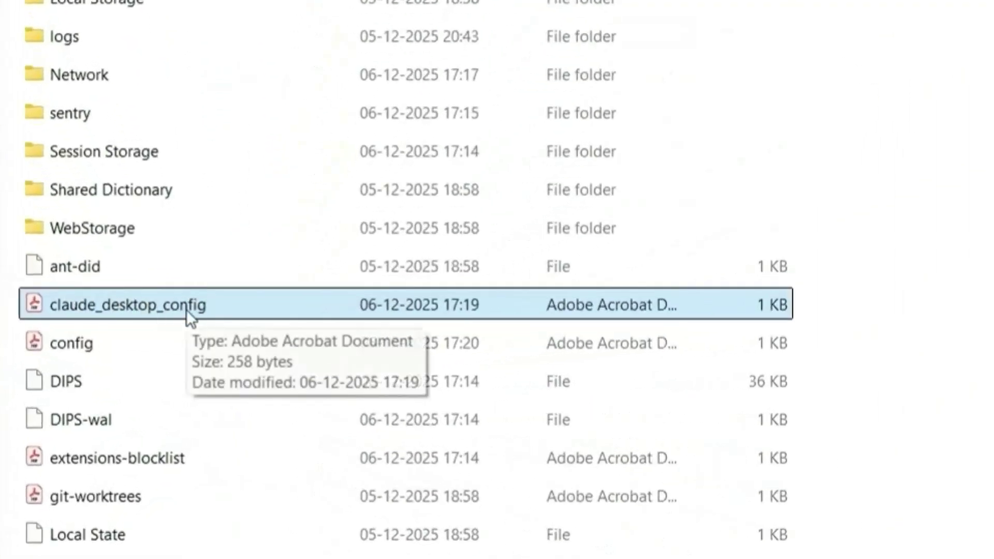
right_click(187, 310)
mouse_move(370, 64)
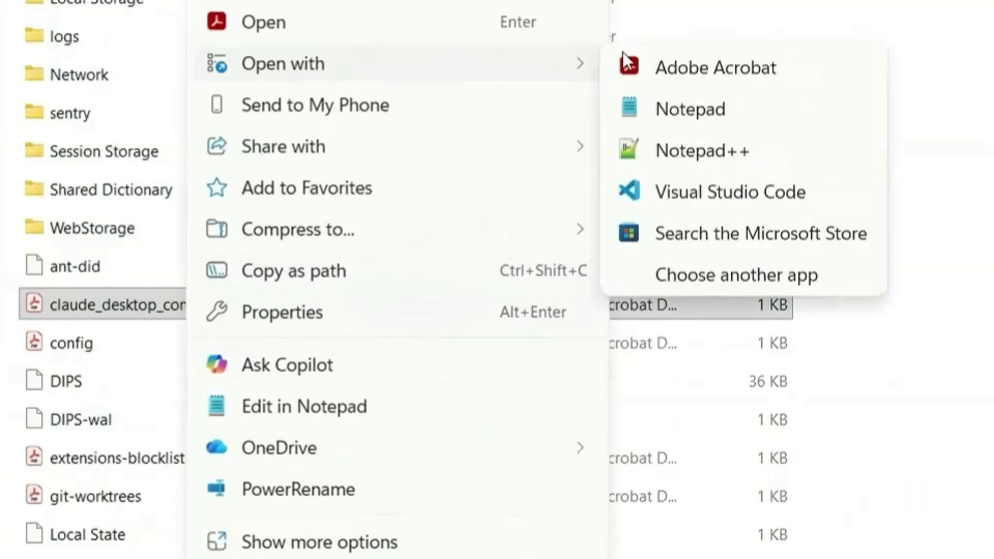
click(682, 154)
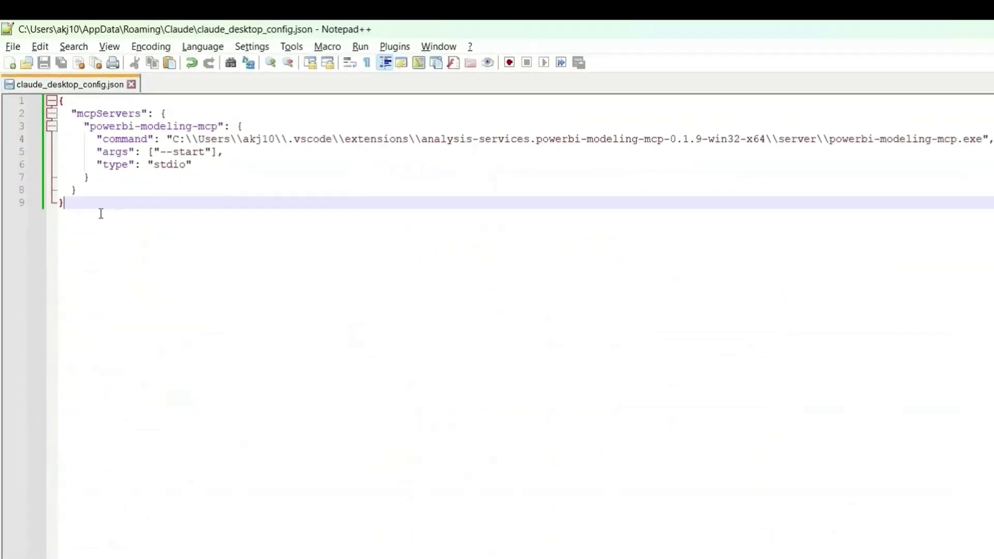
drag(98, 211, 59, 101)
click(157, 203)
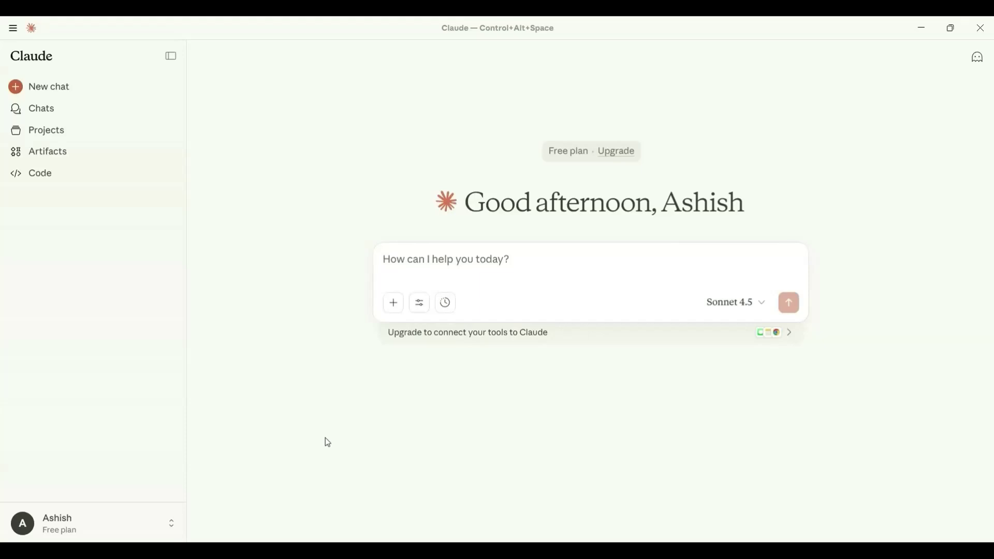
Confirm powerbi-modeling-mcp shows as running in Developer settings, then start a new chat
click(89, 526)
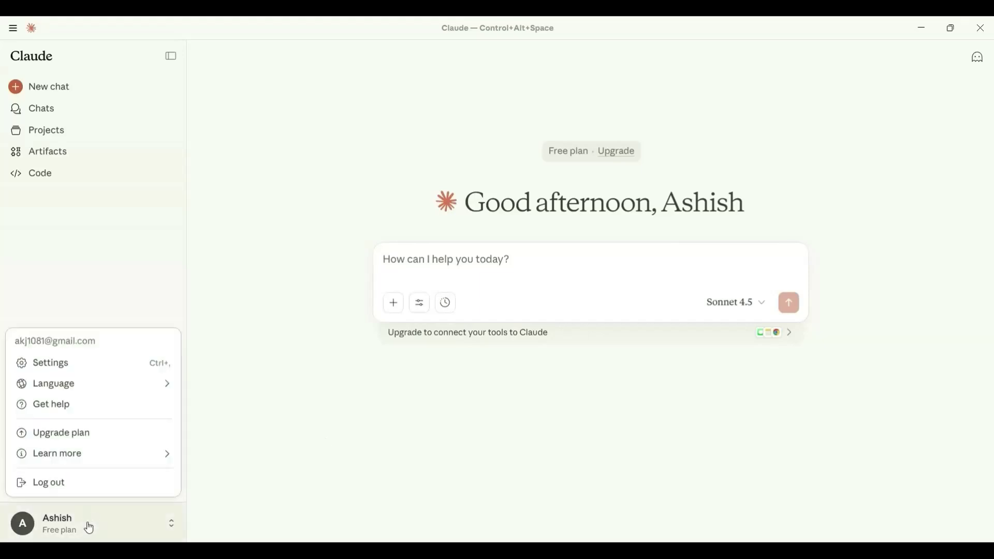
click(86, 368)
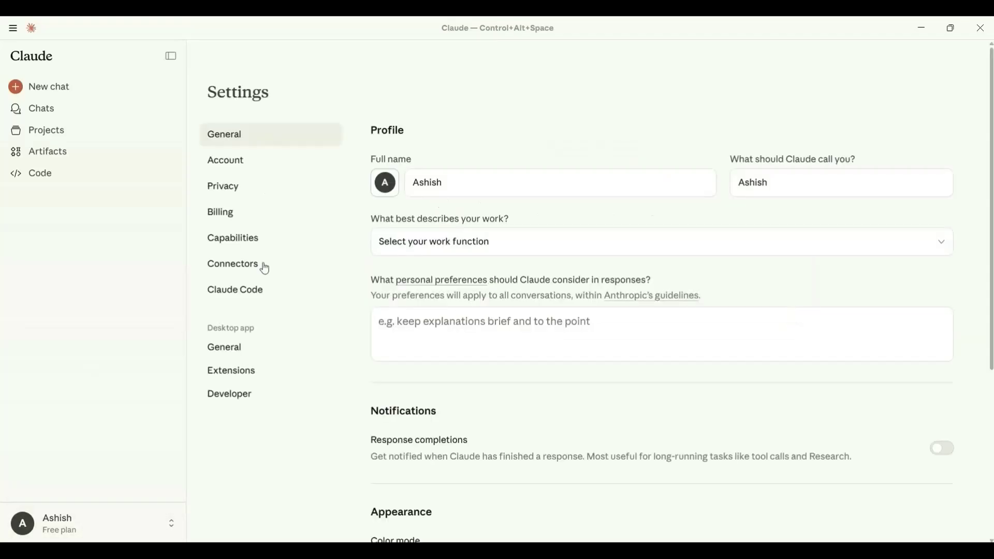
click(251, 402)
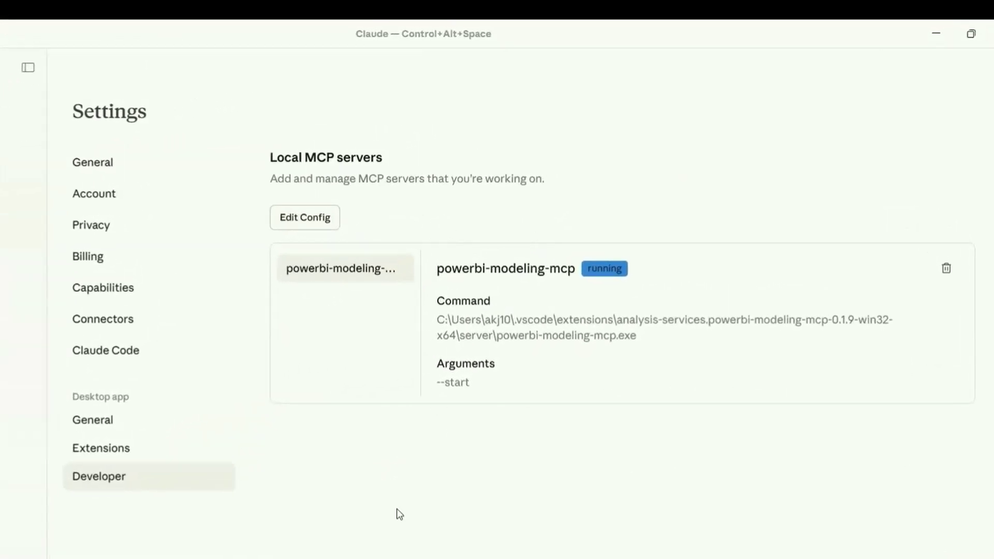
click(28, 68)
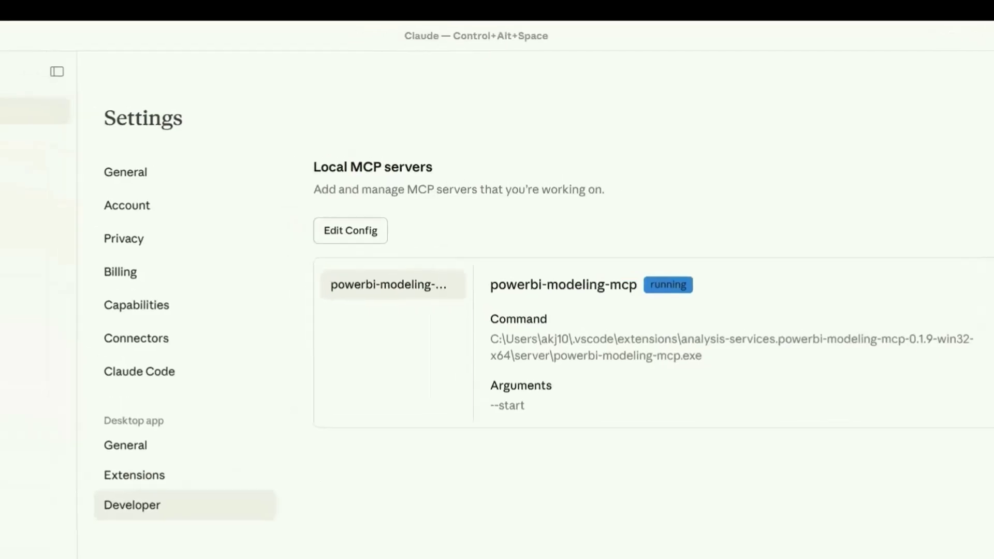
click(96, 111)
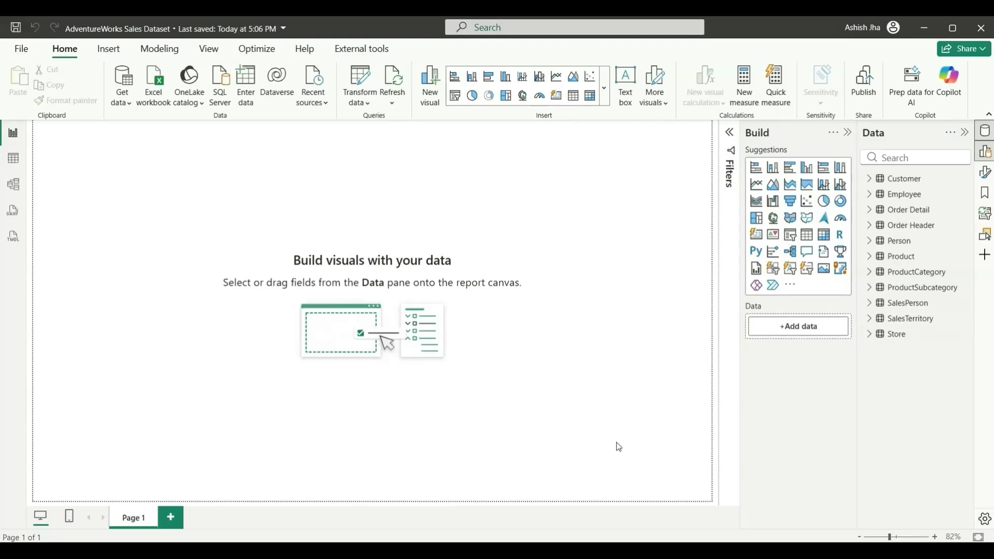
Ask Claude to 'Connect to the open Power BI' desktop file
key(alt+Tab)
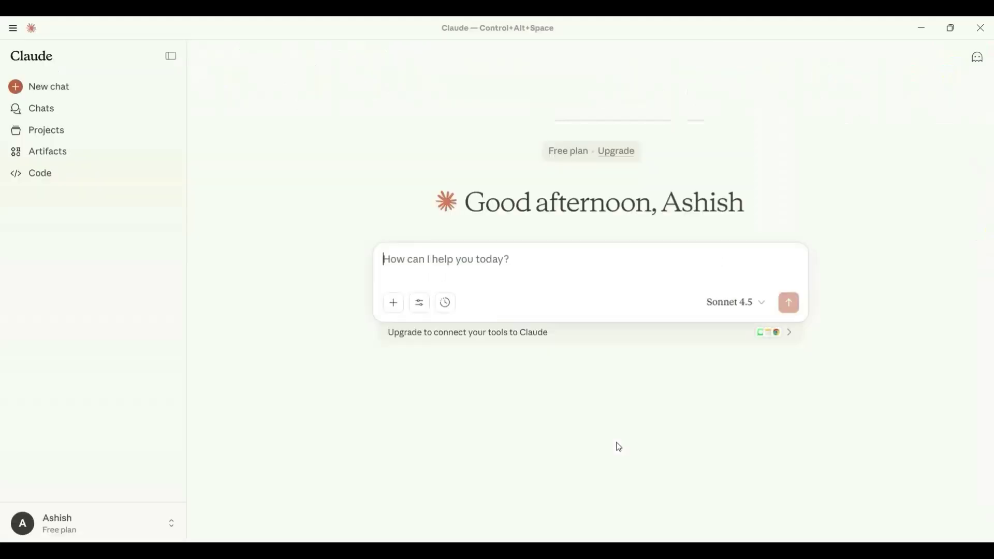
text(Connect to the )
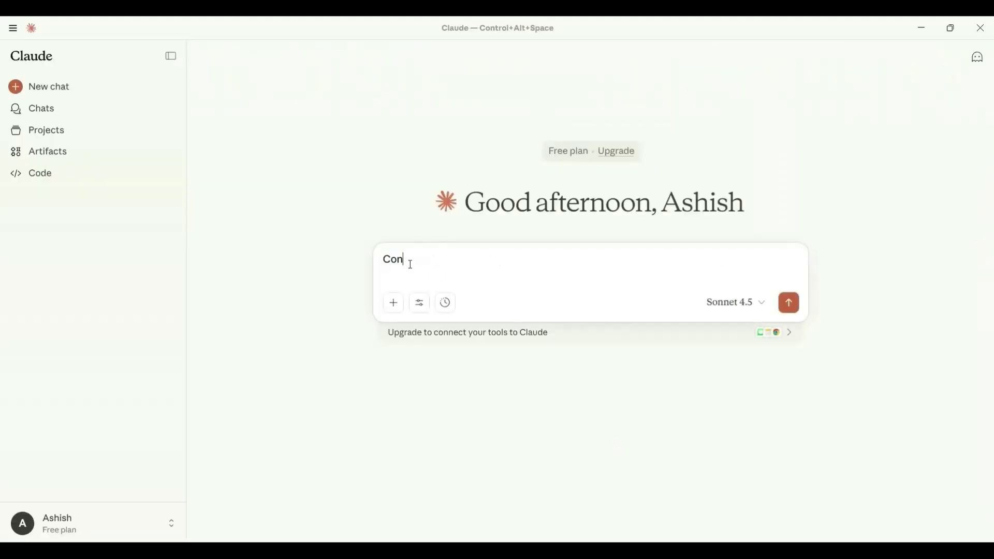
text(open Power BI)
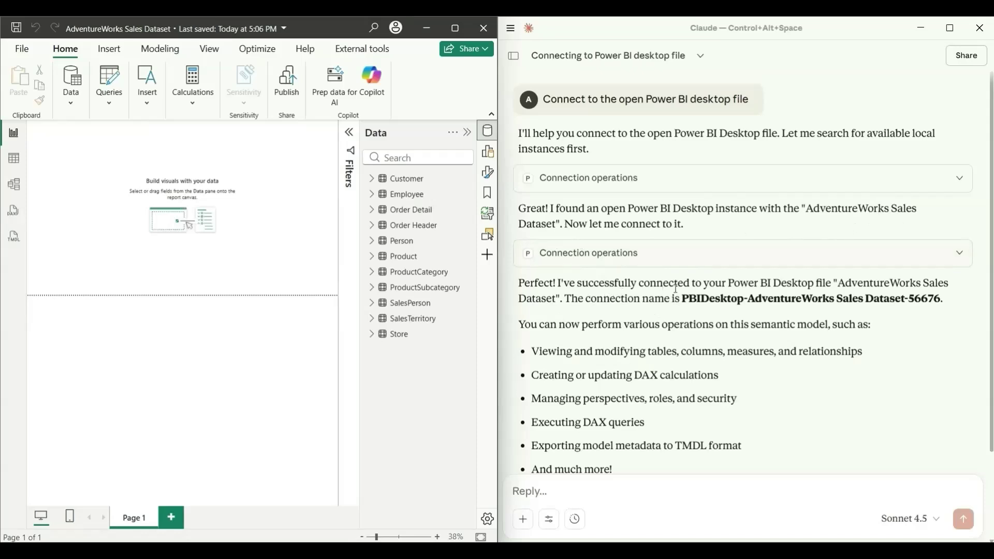
scroll(835, 329, down, 2)
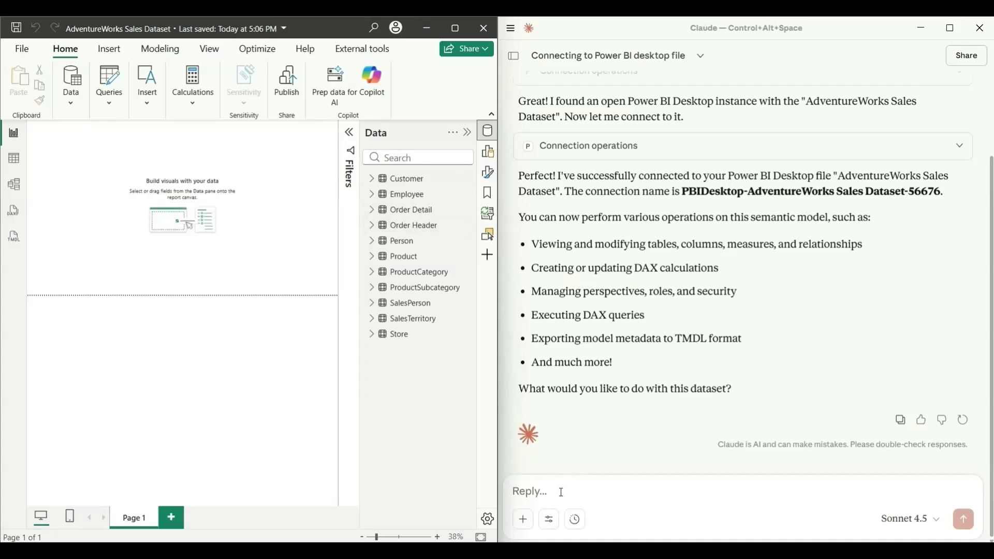
click(559, 492)
text(Suggest som)
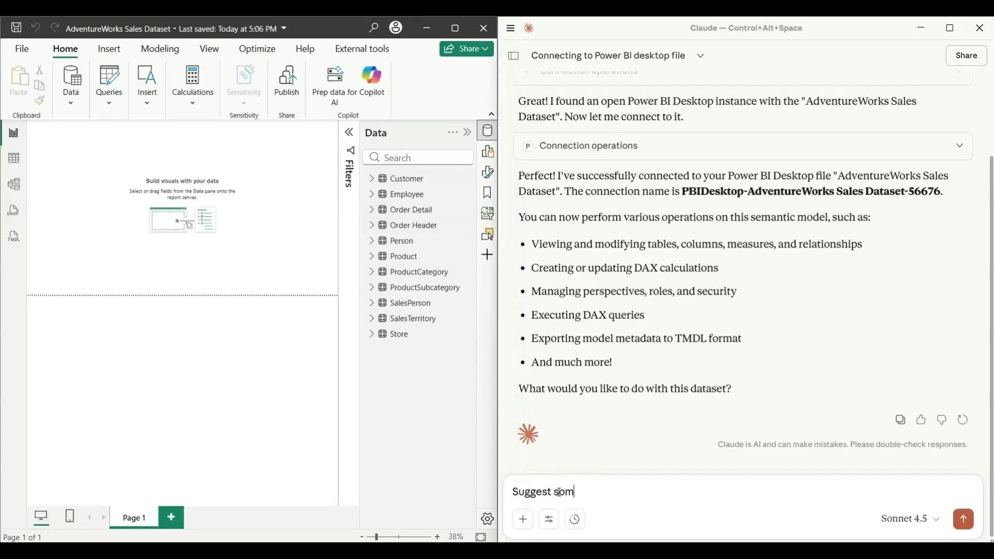
text(e measures that )
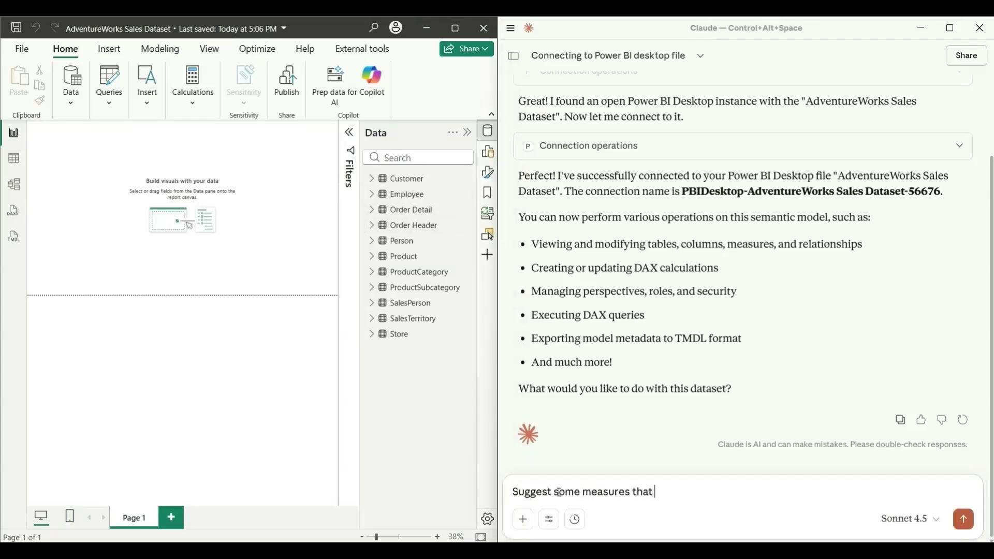
text(we can create in this model)
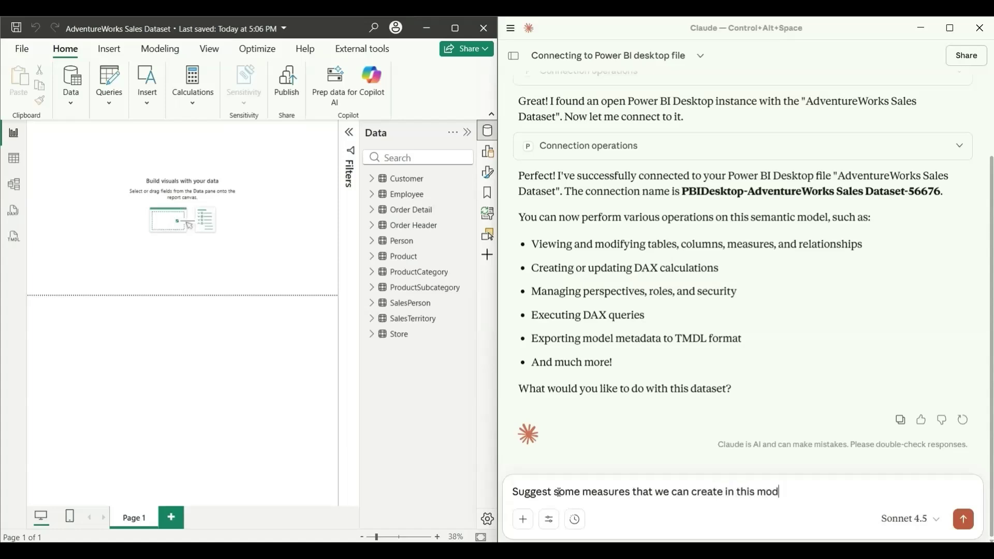
key(Return)
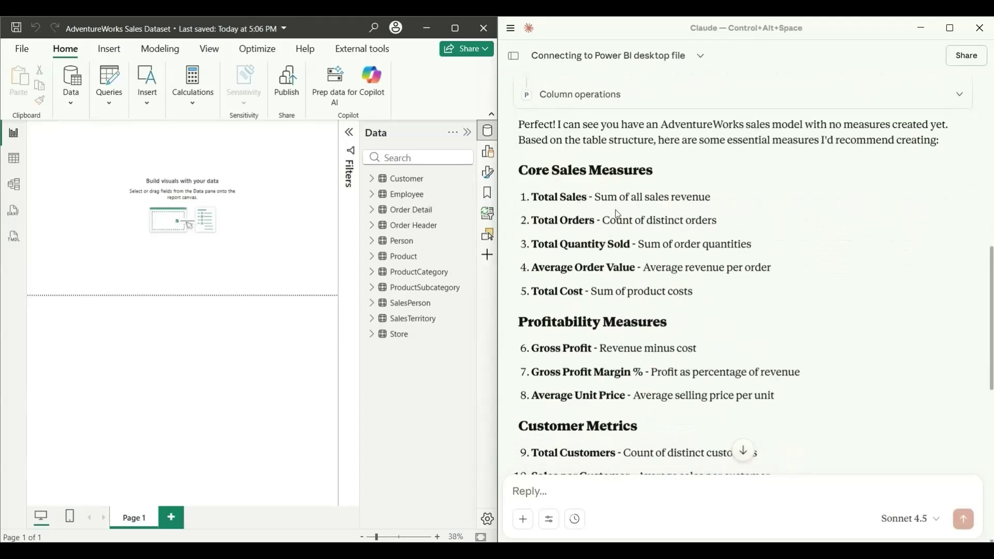
scroll(732, 292, down, 3)
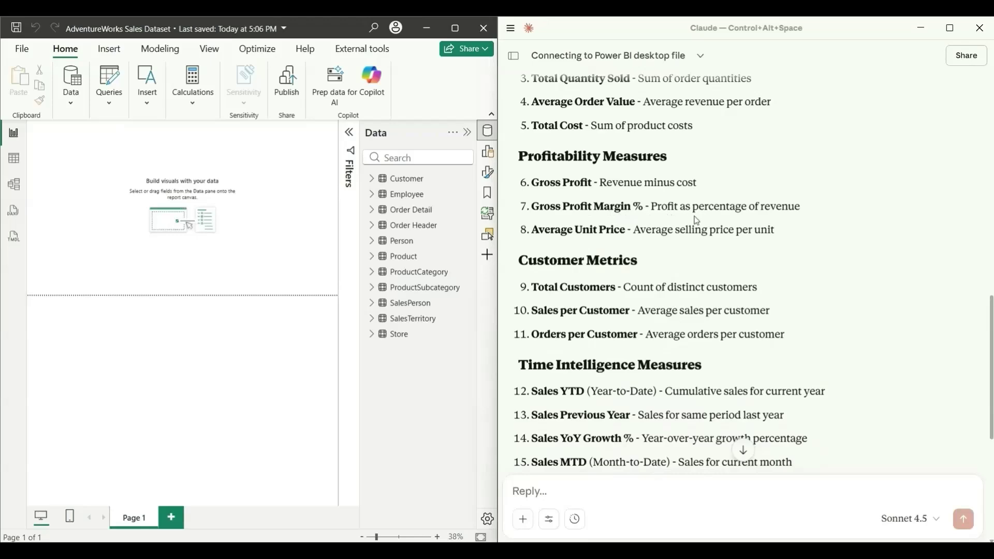
scroll(732, 282, down, 2)
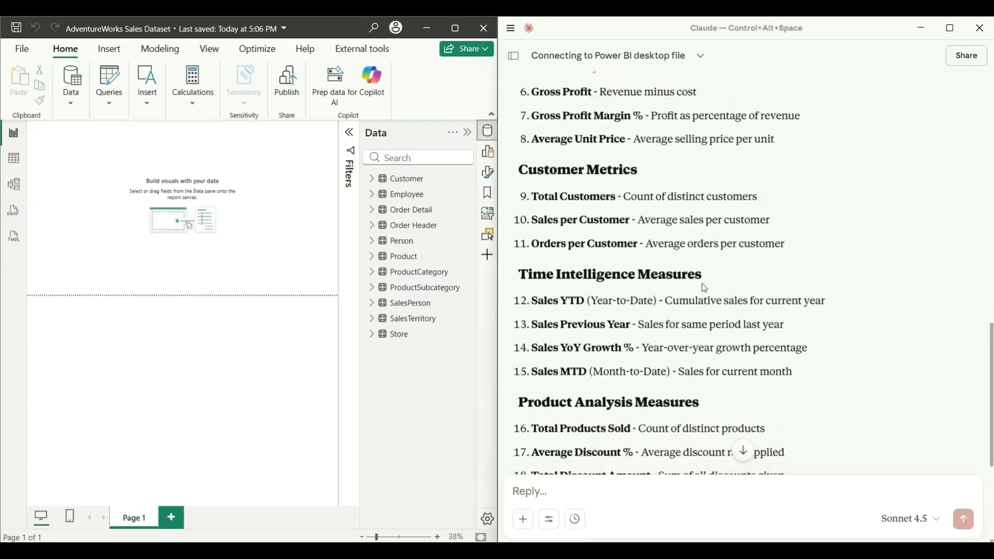
scroll(766, 306, down, 2)
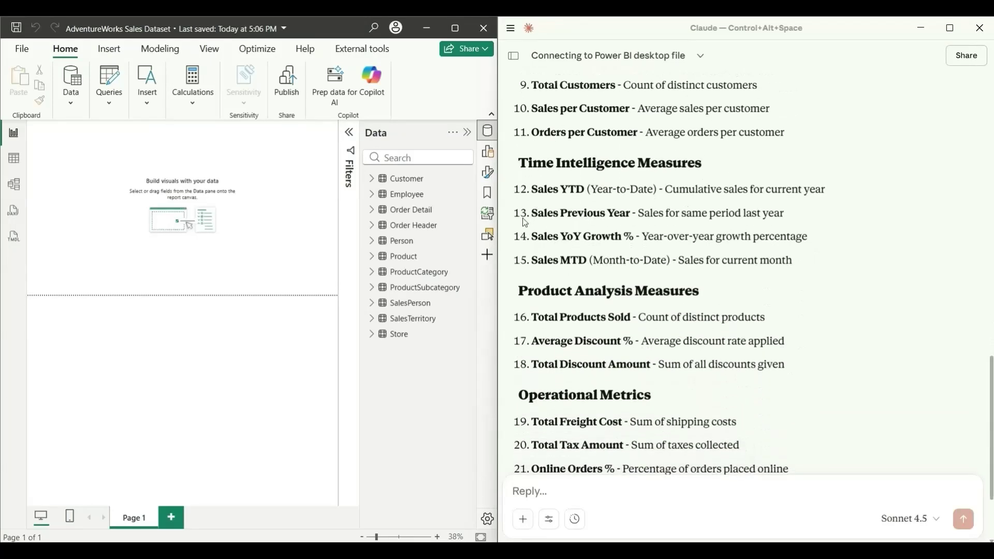
scroll(735, 339, down, 2)
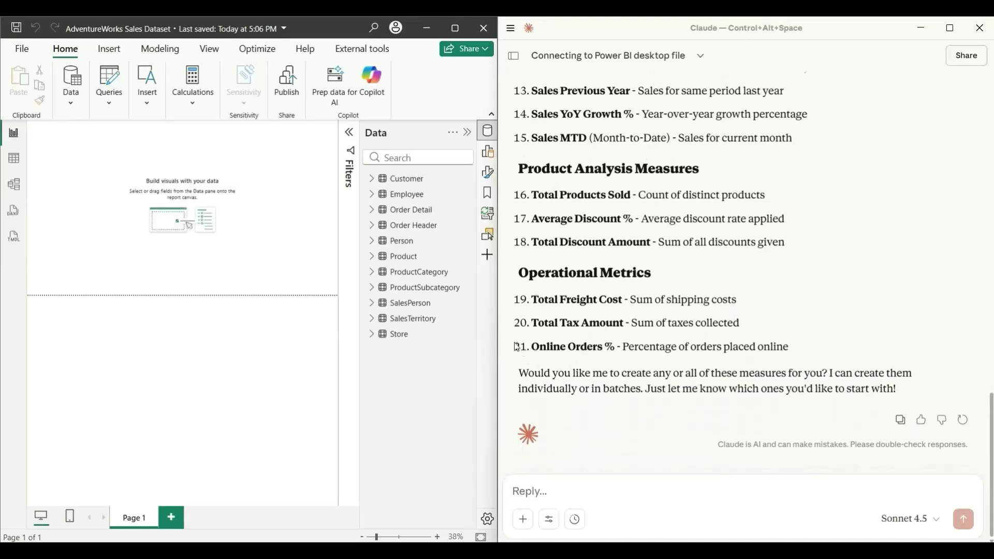
Request 'Create these measures inside a table called Key Measures' and approve the first batches
click(554, 485)
text(Cr)
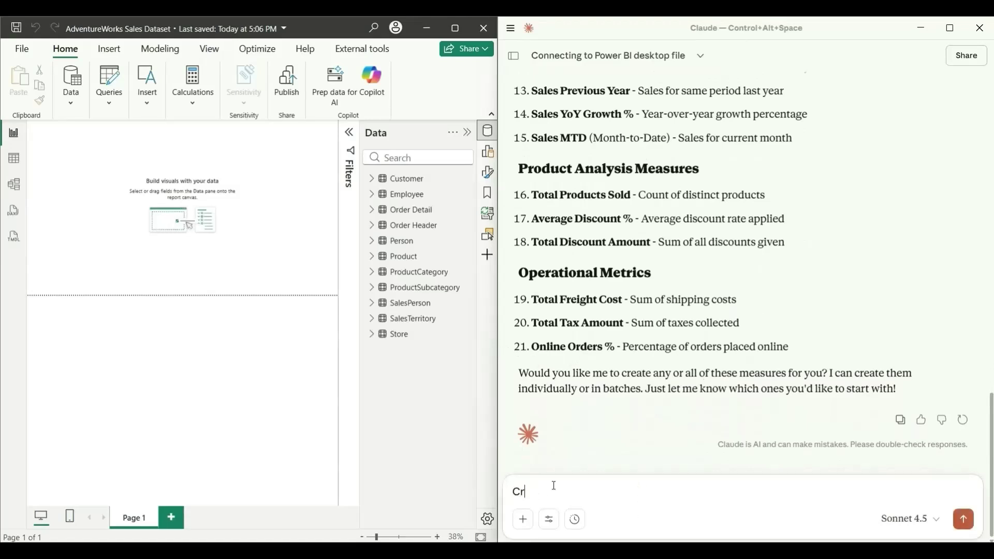
text(eate these mea)
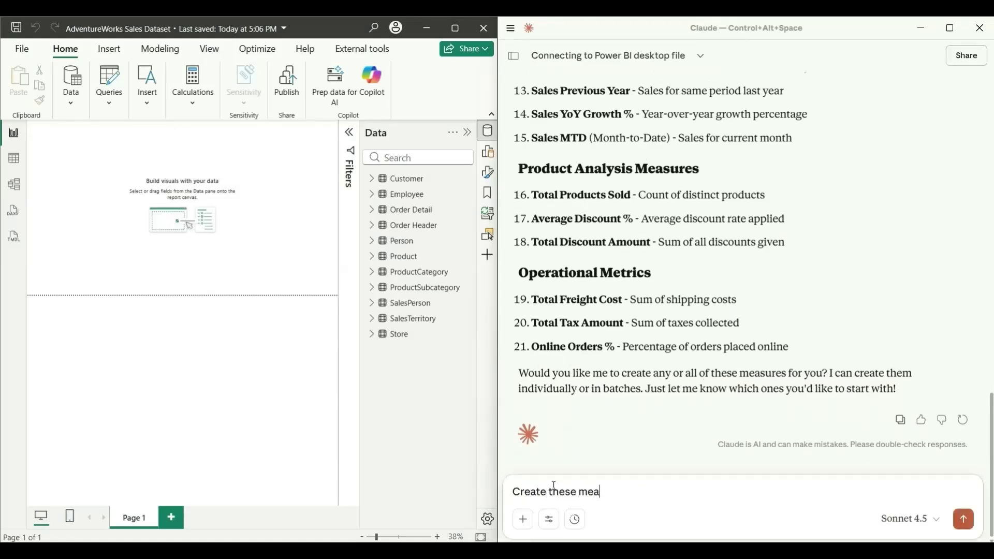
text(sures inside a table called Key Measures)
key(Return)
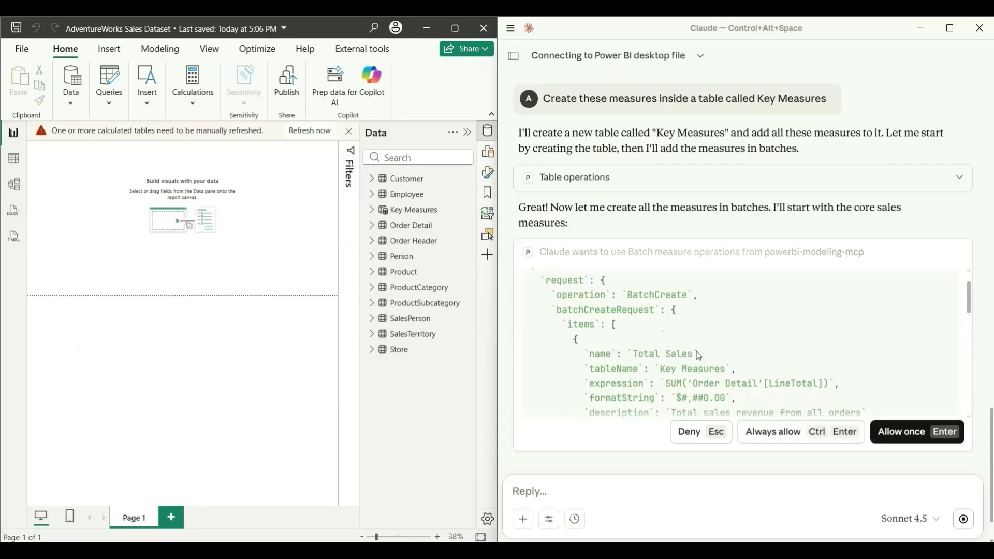
scroll(699, 356, up, 1)
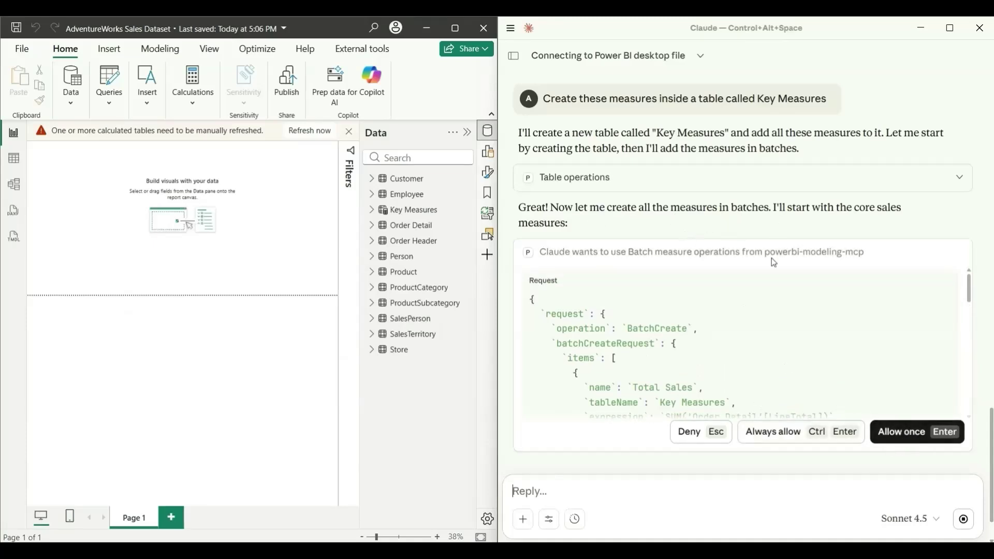
key(Return)
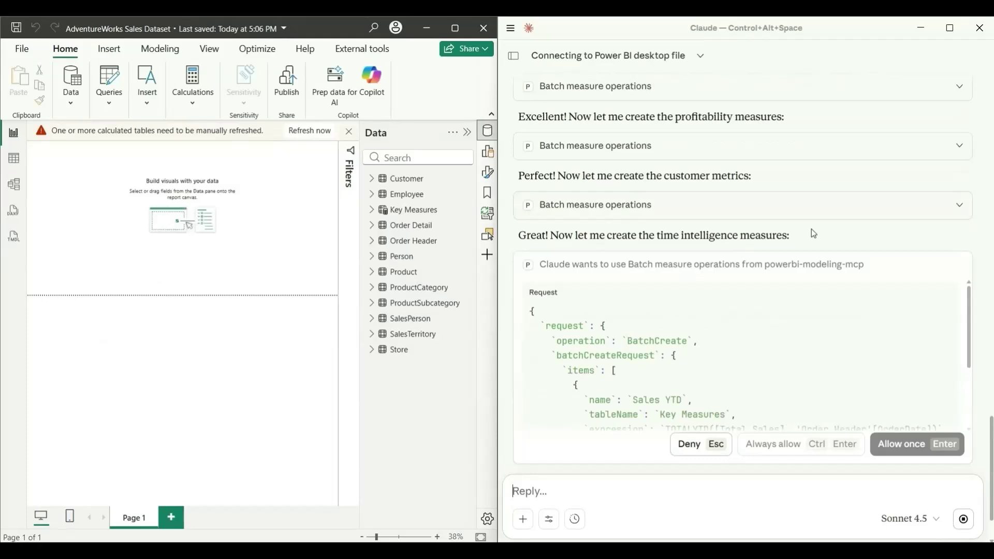
key(ctrl+Return)
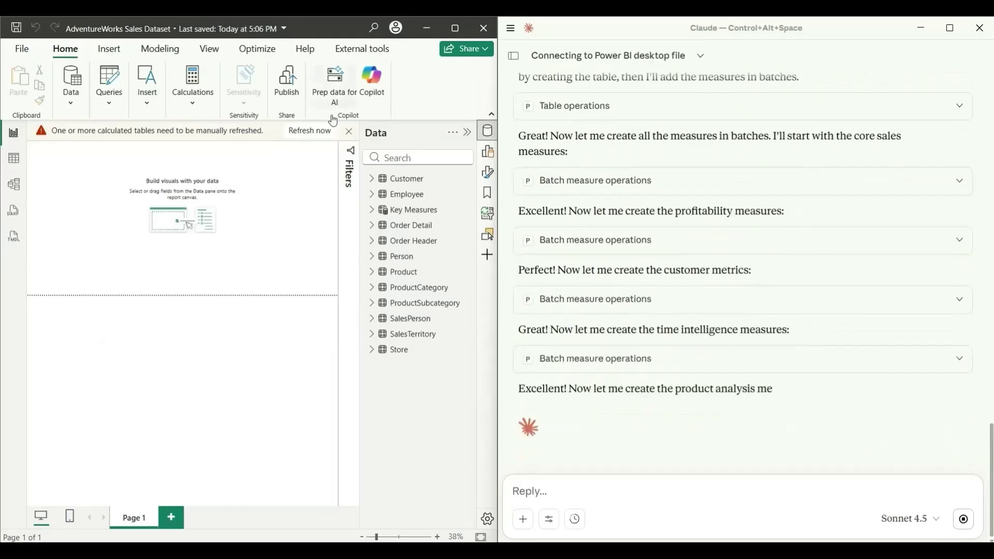
Refresh Power BI to list the Key Measures table, and approve the product analysis batch
click(301, 136)
click(371, 211)
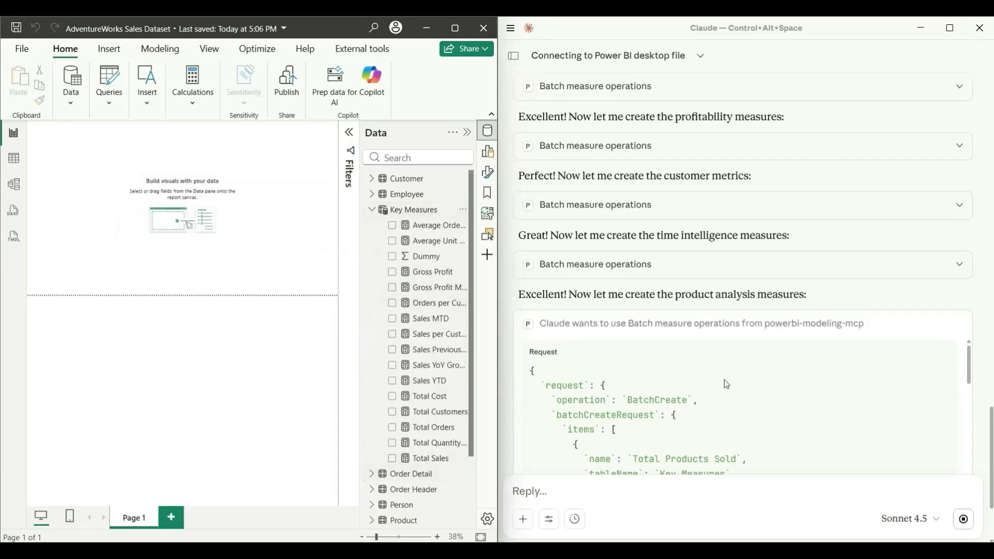
scroll(727, 384, down, 10)
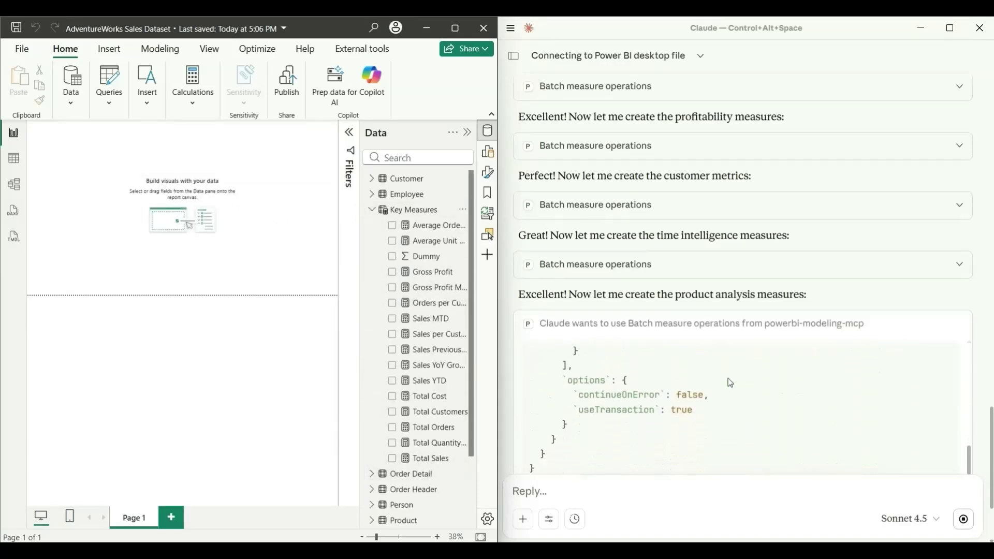
click(867, 292)
scroll(405, 301, down, 1)
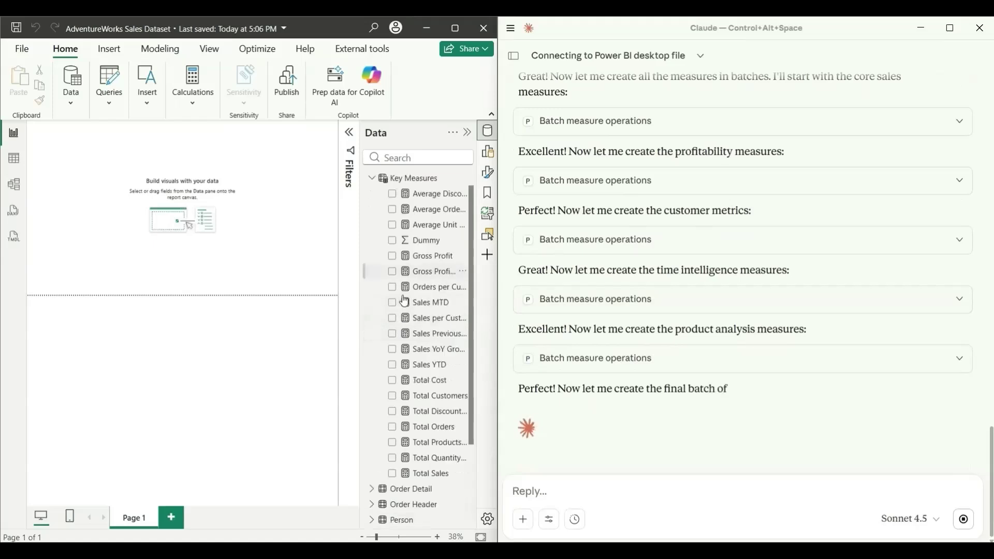
scroll(405, 301, up, 1)
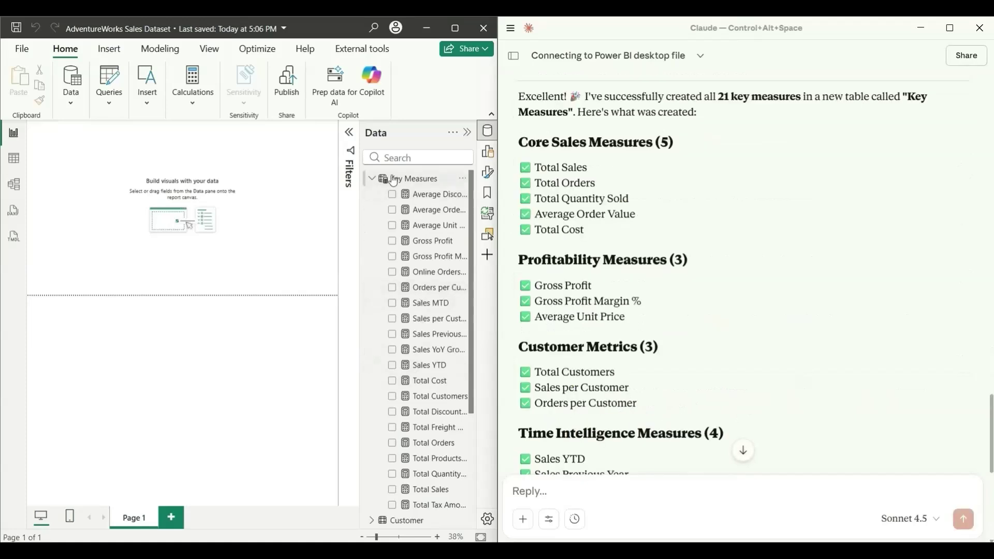
scroll(424, 359, down, 3)
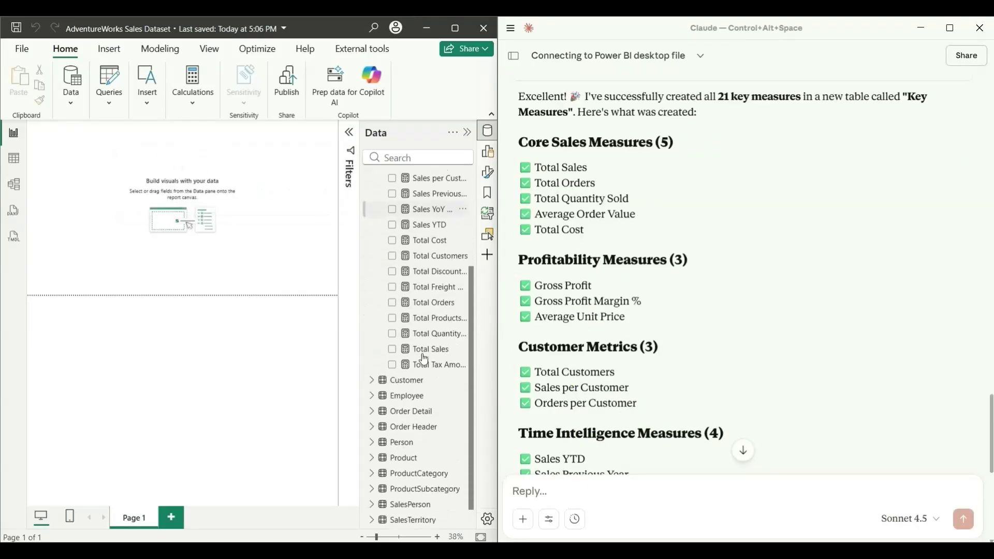
scroll(429, 353, up, 3)
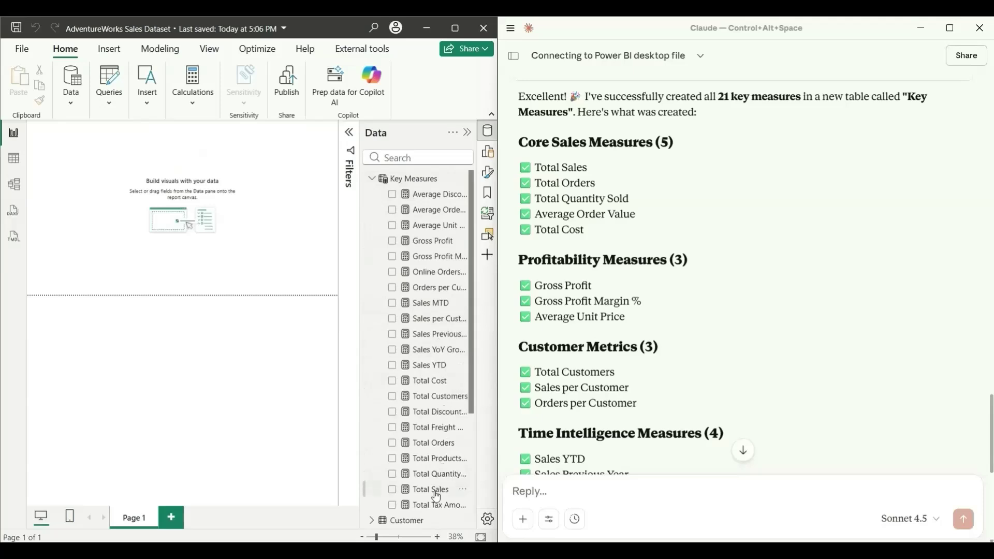
scroll(670, 391, down, 7)
Ask Claude to 'add all these measures in appropriate folders'
click(562, 482)
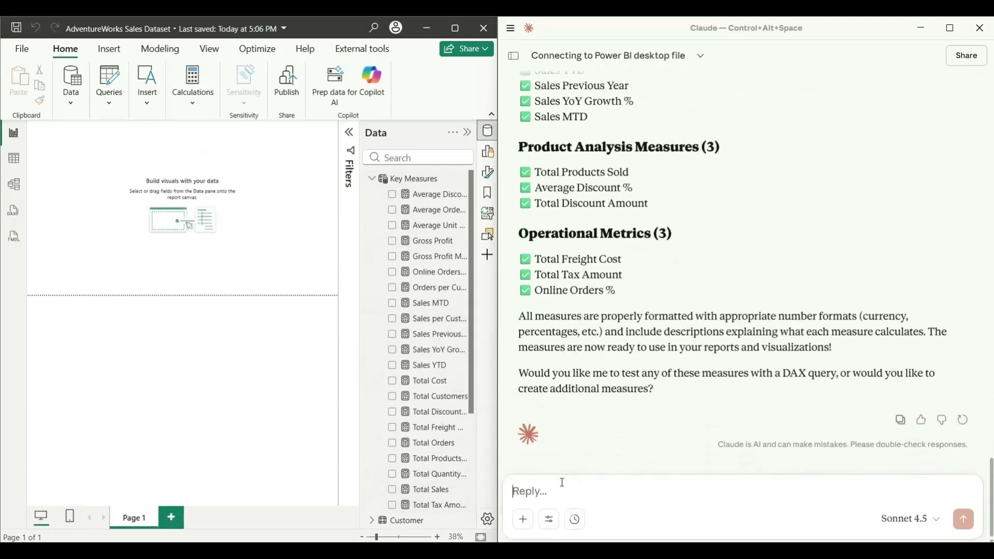
text(add)
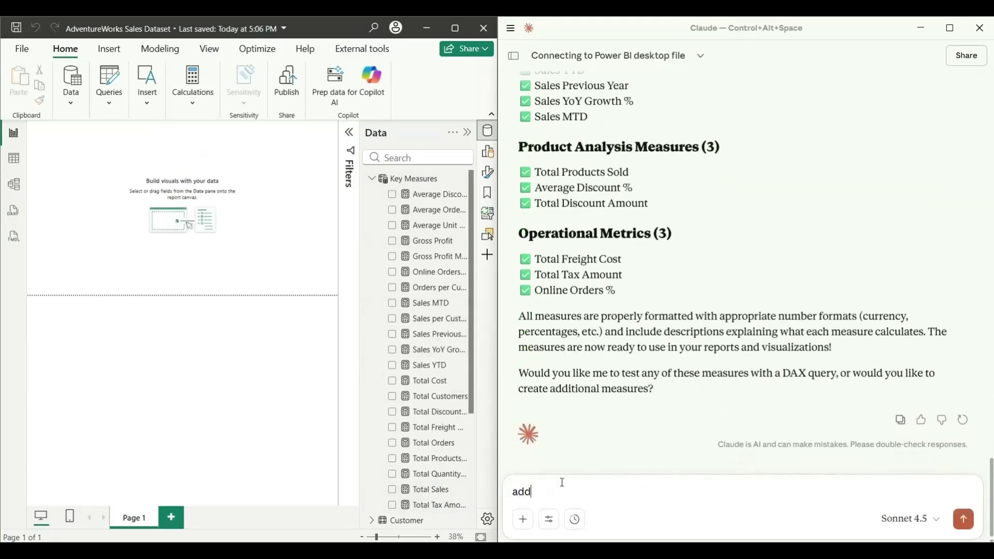
text( all these measures in a)
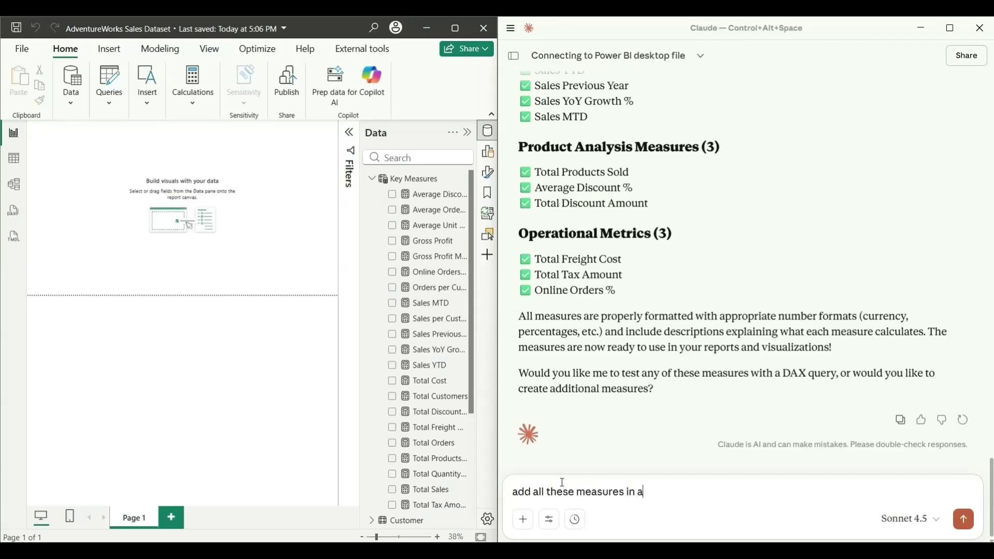
text(ppropriate folders)
key(Return)
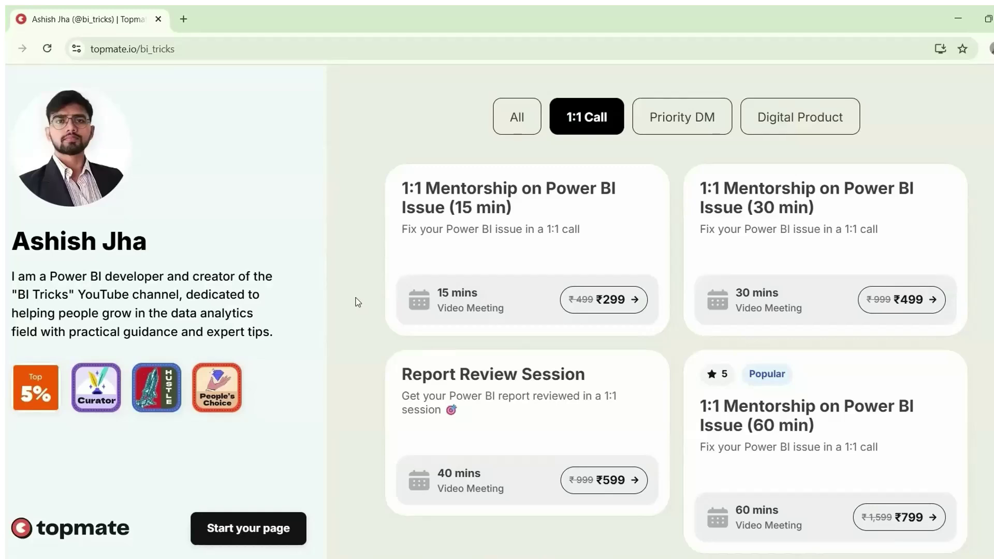
Filter the Topmate profile to Digital Product listings and browse the dashboards
scroll(358, 300, down, 1)
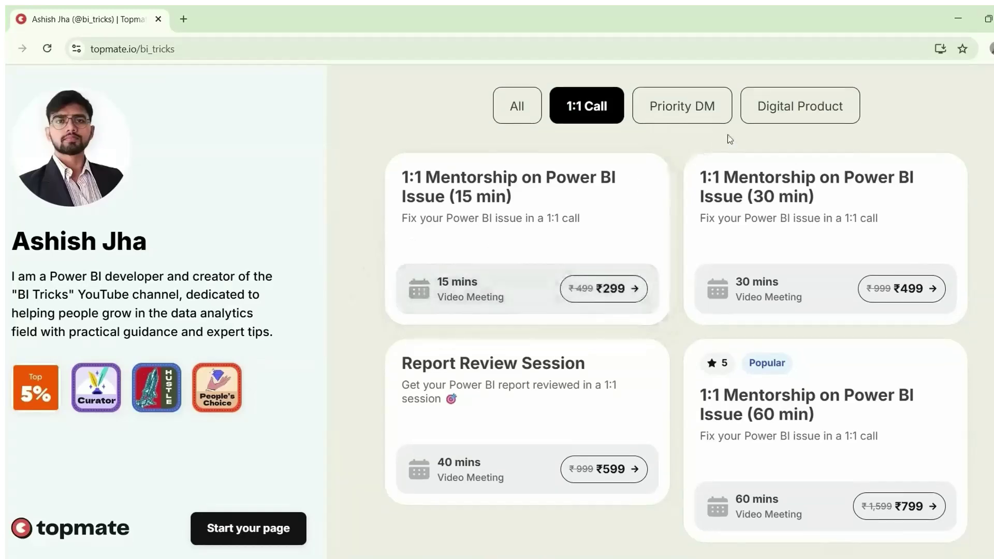
click(795, 111)
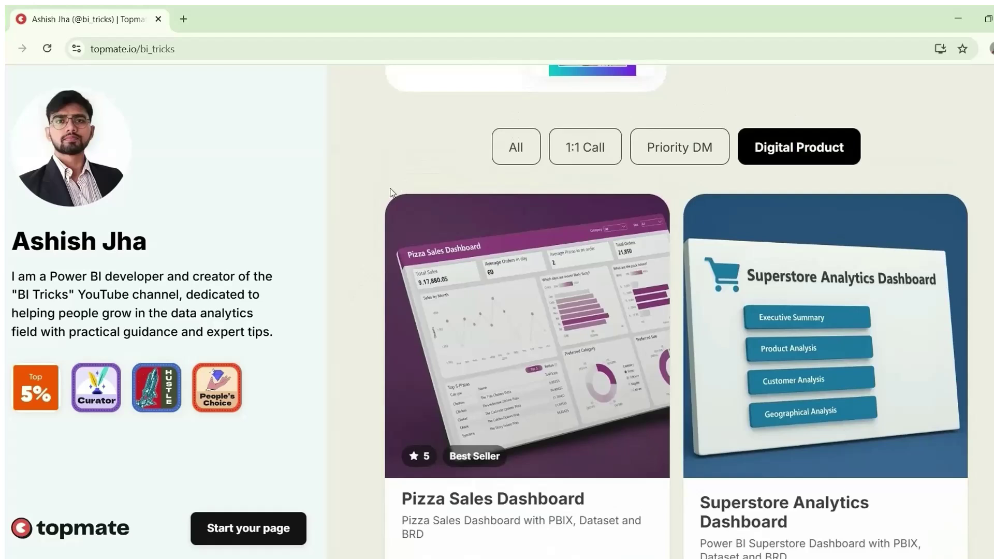
scroll(351, 294, down, 1)
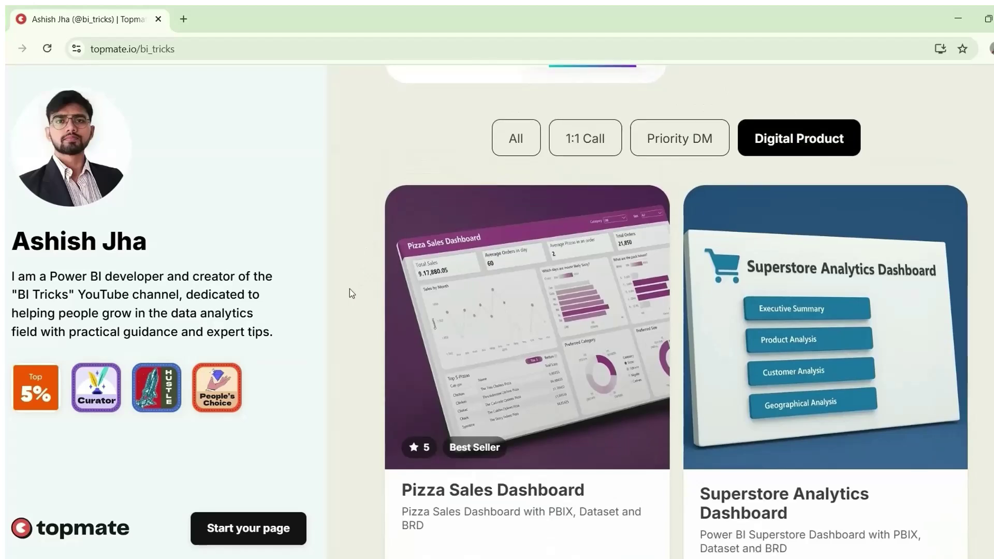
scroll(349, 289, down, 1)
scroll(349, 289, up, 1)
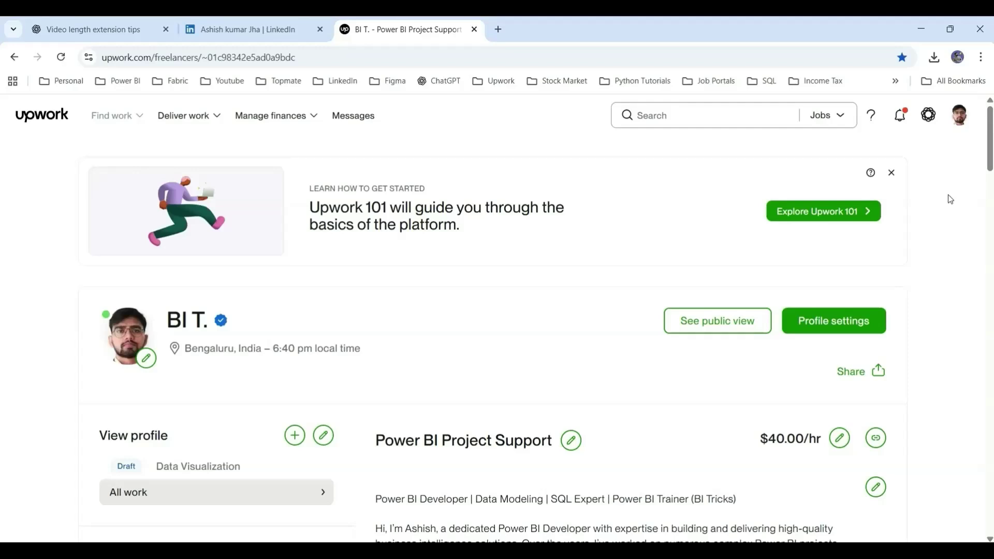
Switch to the LinkedIn browser tab
click(274, 37)
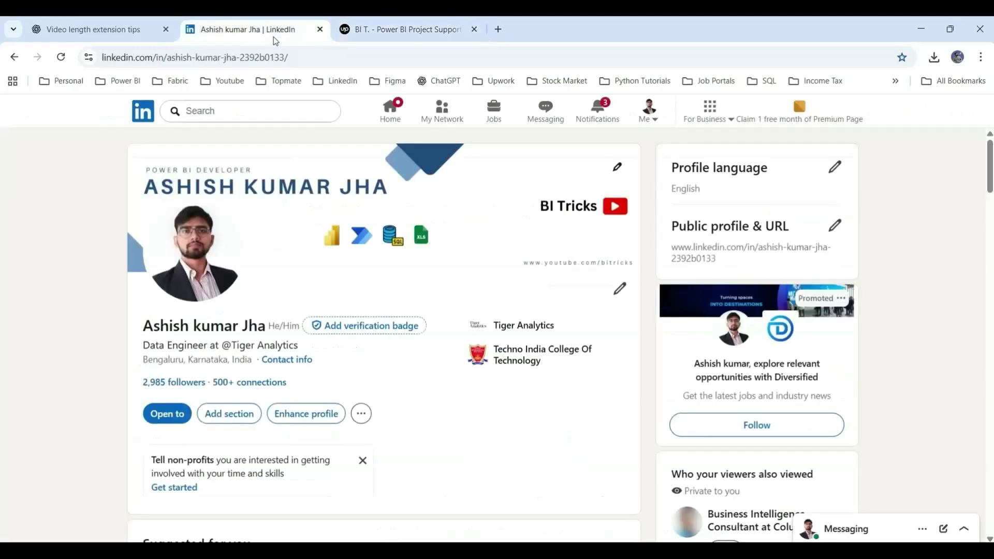